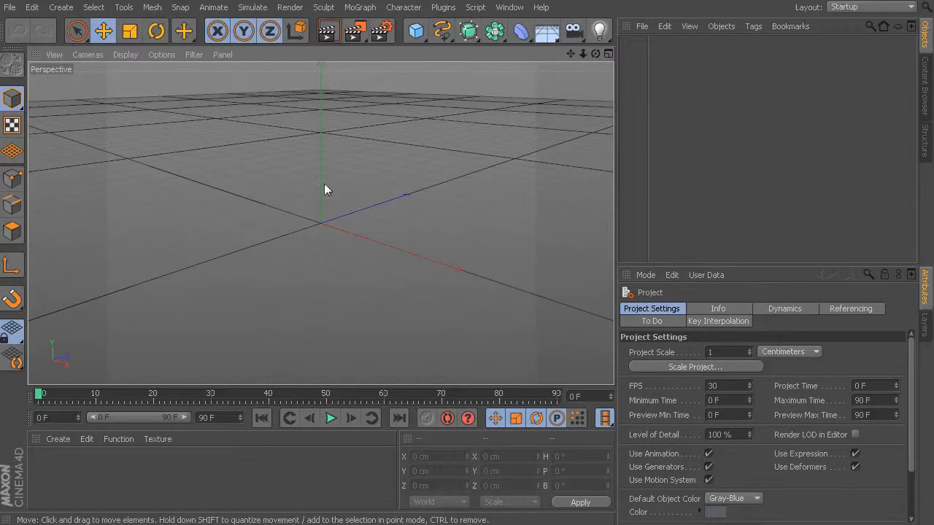
# - Add a Torus primitive to the empty scene
pyautogui.click(416, 33)
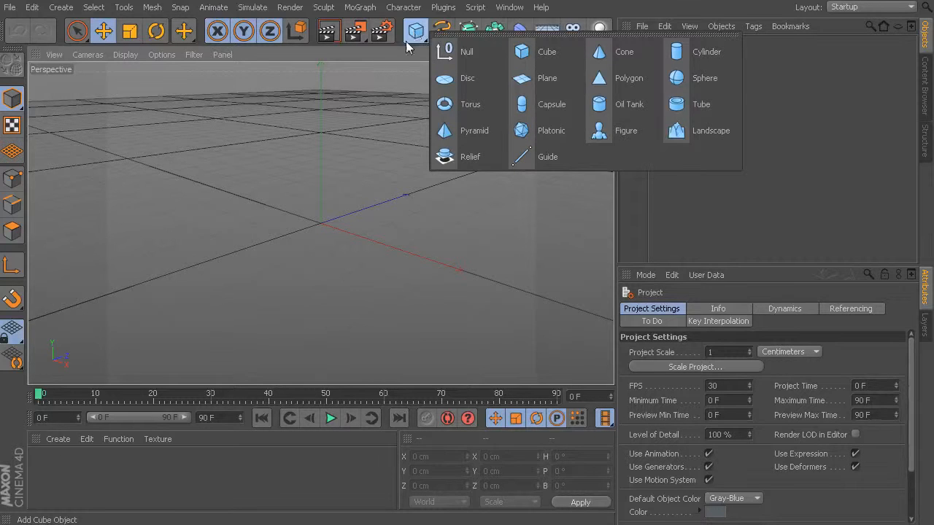
pyautogui.click(365, 118)
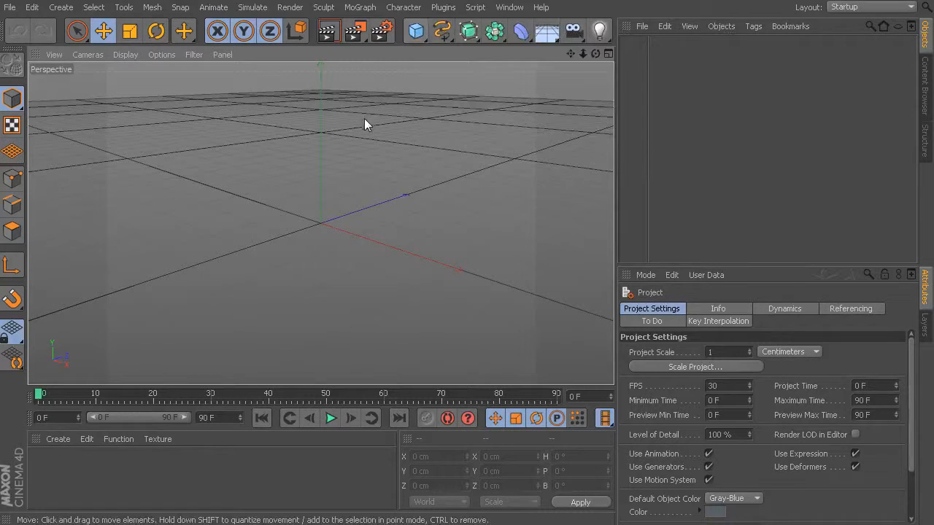
pyautogui.click(416, 33)
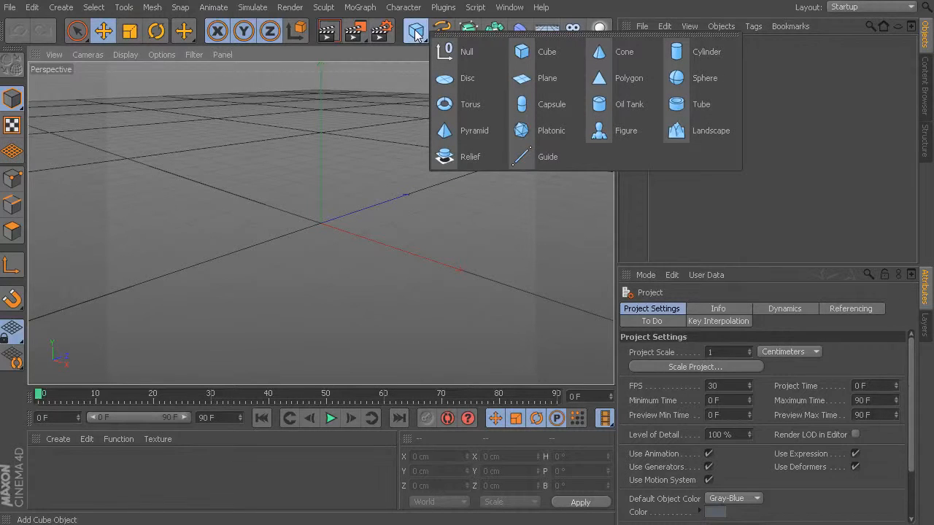
pyautogui.click(481, 105)
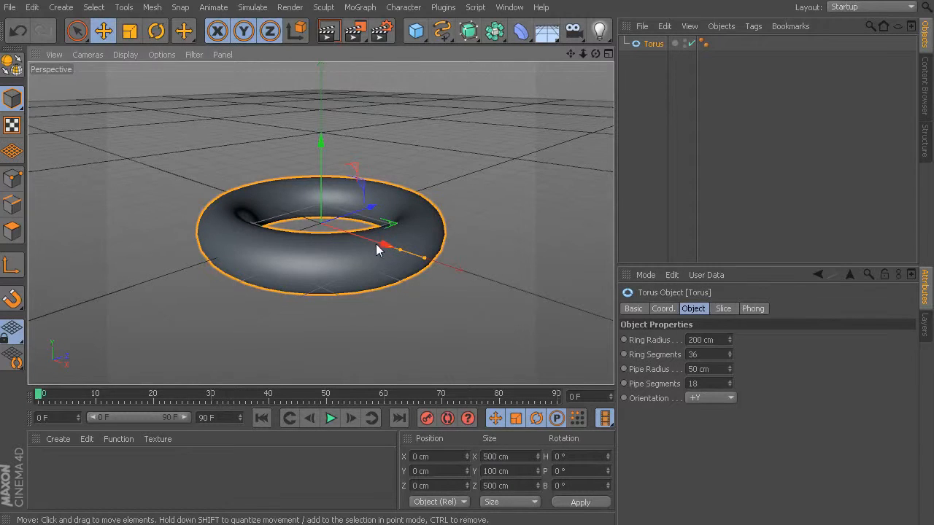
# - Examine the torus from different angles and distances in the Perspective view by orbiting, zooming and panning the camera
pyautogui.keyDown('alt'); pyautogui.moveTo(377, 245); pyautogui.dragTo(227, 329); pyautogui.keyUp('alt')
pyautogui.keyDown('alt'); pyautogui.moveTo(299, 291); pyautogui.dragTo(343, 255); pyautogui.keyUp('alt')
pyautogui.keyDown('alt'); pyautogui.moveTo(350, 251); pyautogui.dragTo(319, 271, button='right'); pyautogui.keyUp('alt')
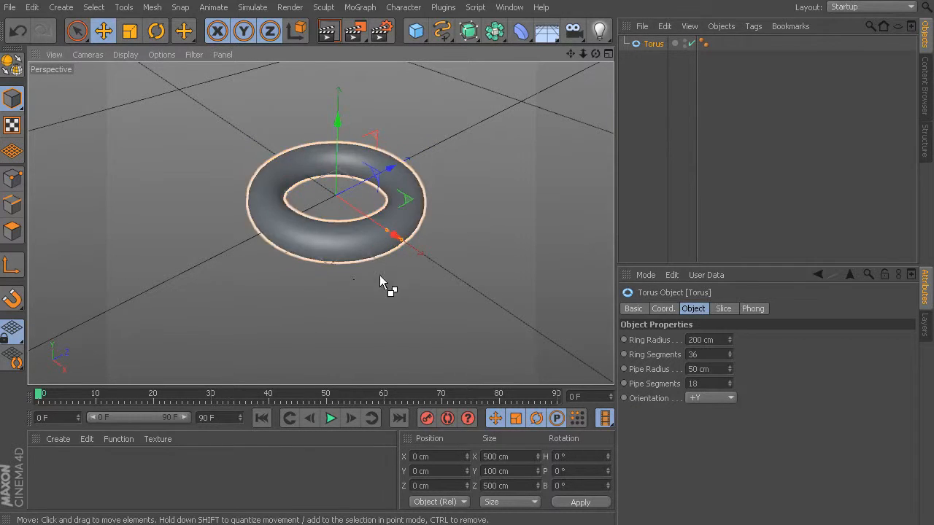
pyautogui.keyDown('alt'); pyautogui.moveTo(321, 263); pyautogui.dragTo(335, 253); pyautogui.keyUp('alt')
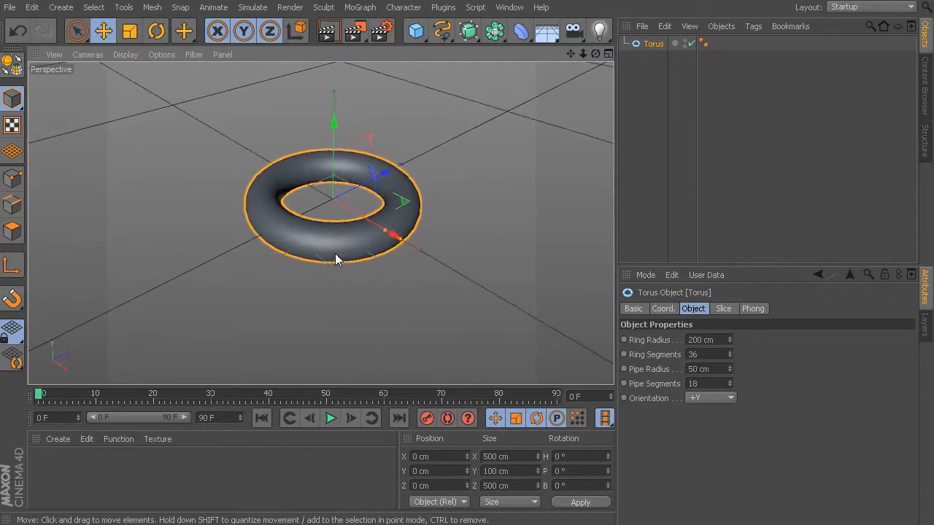
pyautogui.keyDown('alt'); pyautogui.moveTo(334, 253); pyautogui.dragTo(334, 275, button='middle'); pyautogui.keyUp('alt')
pyautogui.keyDown('alt'); pyautogui.moveTo(358, 297); pyautogui.dragTo(339, 248, button='right'); pyautogui.keyUp('alt')
pyautogui.keyDown('alt'); pyautogui.moveTo(309, 264); pyautogui.dragTo(315, 276, button='middle'); pyautogui.keyUp('alt')
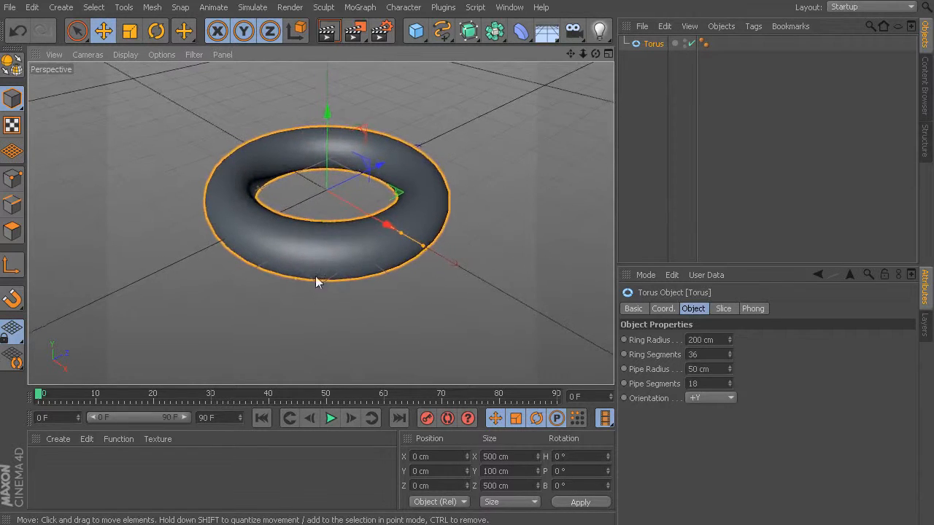
pyautogui.keyDown('alt'); pyautogui.moveTo(315, 275); pyautogui.dragTo(344, 297); pyautogui.keyUp('alt')
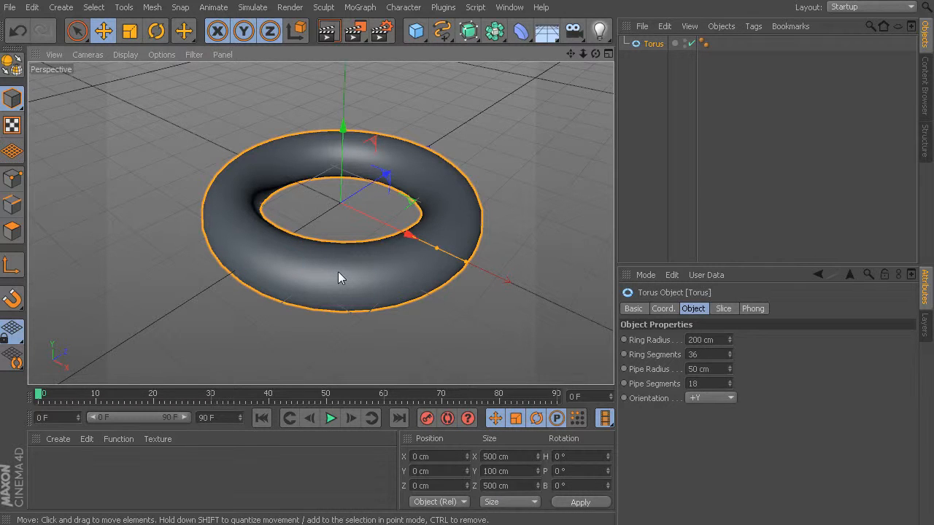
pyautogui.moveTo(333, 274)
pyautogui.keyDown('alt'); pyautogui.mouseDown()
pyautogui.moveTo(309, 242)
pyautogui.moveTo(294, 304)
pyautogui.moveTo(372, 261)
pyautogui.moveTo(269, 237)
pyautogui.moveTo(347, 297)
pyautogui.moveTo(308, 214)
pyautogui.moveTo(261, 285)
pyautogui.moveTo(398, 310)
pyautogui.moveTo(303, 209)
pyautogui.moveTo(243, 303)
pyautogui.moveTo(405, 303)
pyautogui.moveTo(246, 270)
pyautogui.moveTo(324, 287)
pyautogui.moveTo(332, 235)
pyautogui.moveTo(324, 291)
pyautogui.mouseUp(); pyautogui.keyUp('alt')
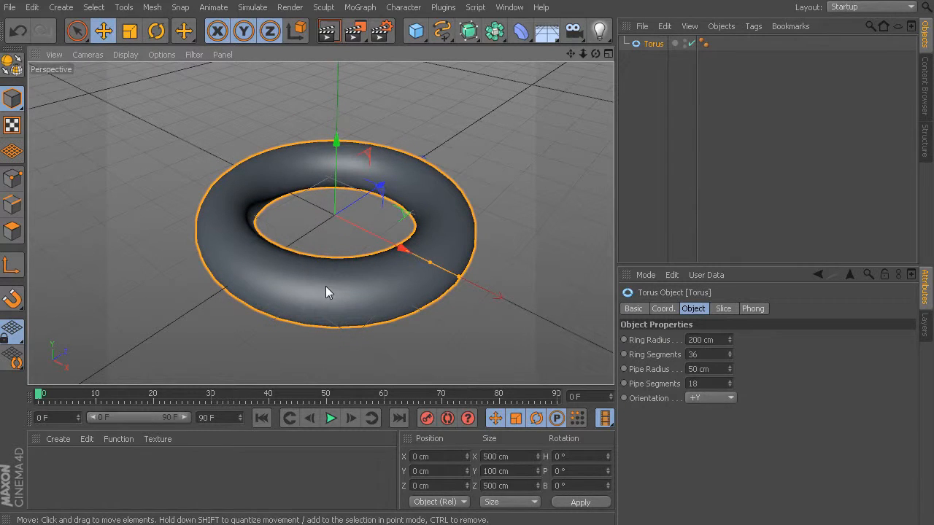
pyautogui.keyDown('alt'); pyautogui.moveTo(328, 284); pyautogui.dragTo(312, 293, button='right'); pyautogui.keyUp('alt')
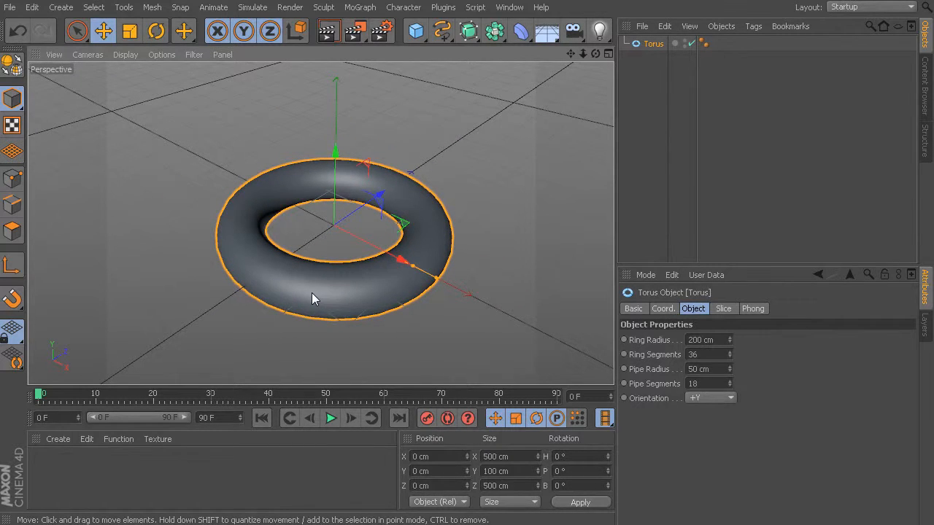
pyautogui.keyDown('alt'); pyautogui.moveTo(304, 293); pyautogui.dragTo(258, 264); pyautogui.keyUp('alt')
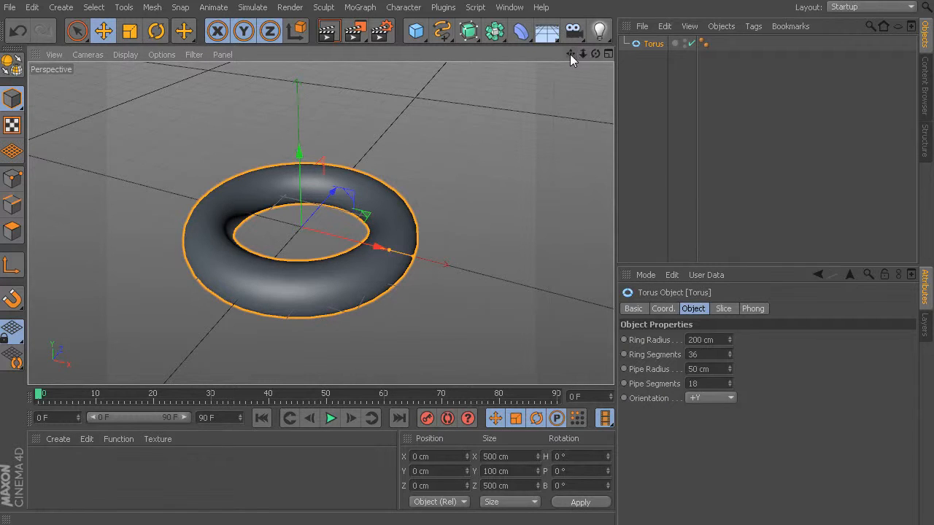
pyautogui.moveTo(570, 54)
pyautogui.mouseDown()
pyautogui.moveTo(552, 32)
pyautogui.moveTo(563, 81)
pyautogui.moveTo(550, 28)
pyautogui.moveTo(573, 74)
pyautogui.moveTo(538, 42)
pyautogui.moveTo(603, 54)
pyautogui.moveTo(544, 56)
pyautogui.moveTo(565, 70)
pyautogui.moveTo(545, 48)
pyautogui.moveTo(571, 58)
pyautogui.mouseUp()
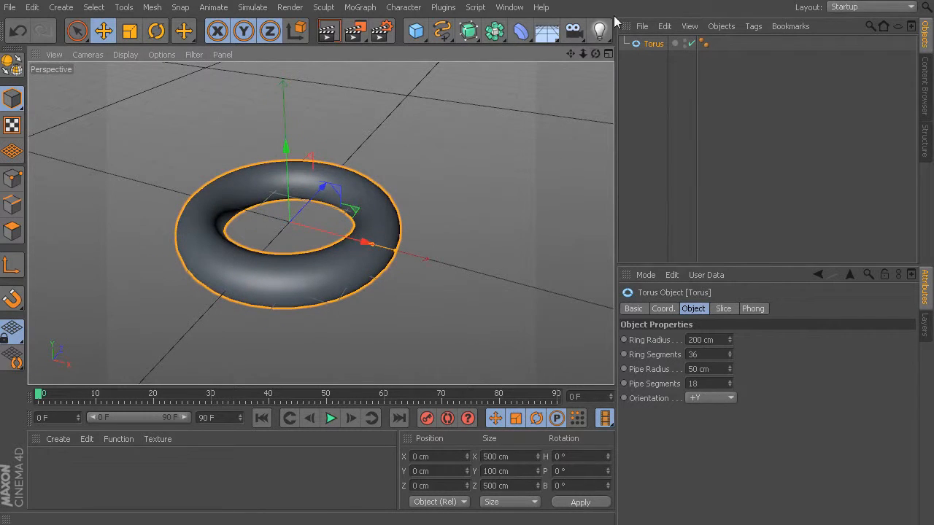
# - Inspect the torus in the four-view layout and the maximized Top view, and return to the full Perspective view
pyautogui.click(608, 55)
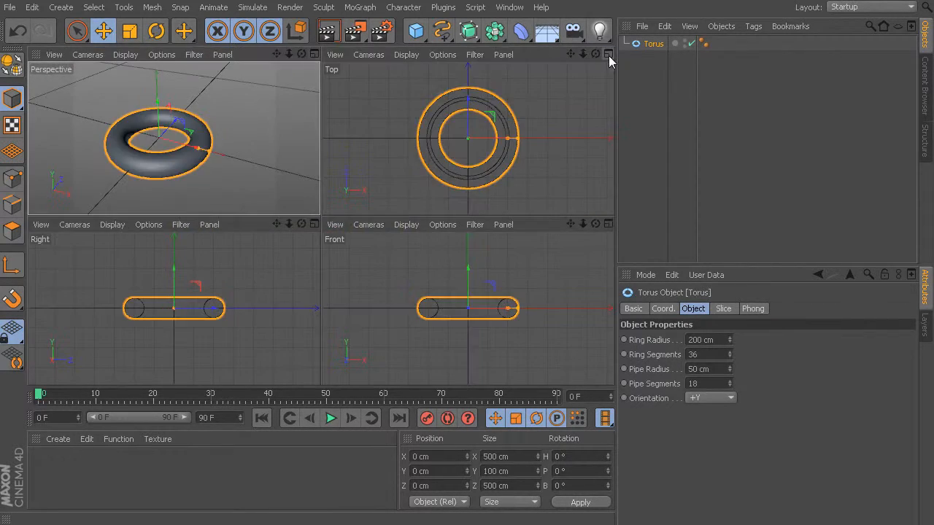
pyautogui.click(608, 55)
pyautogui.click(608, 55)
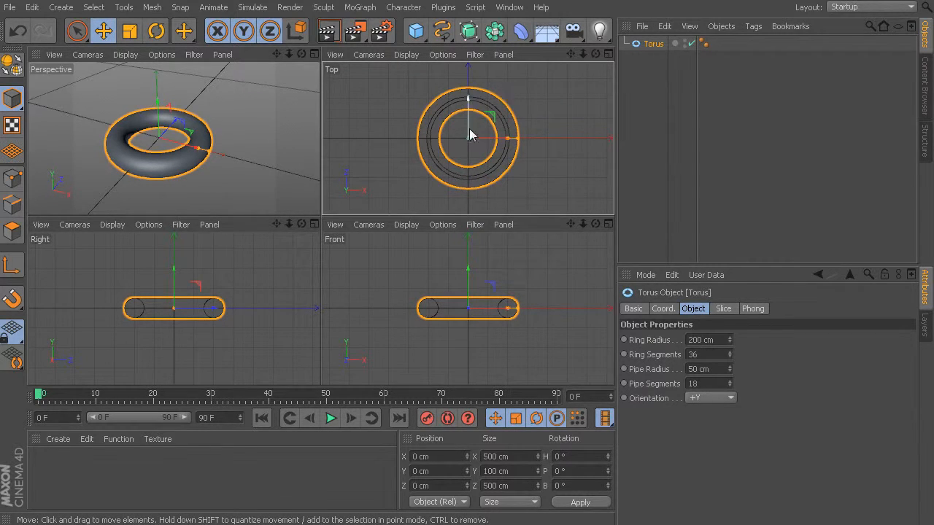
pyautogui.click(607, 55)
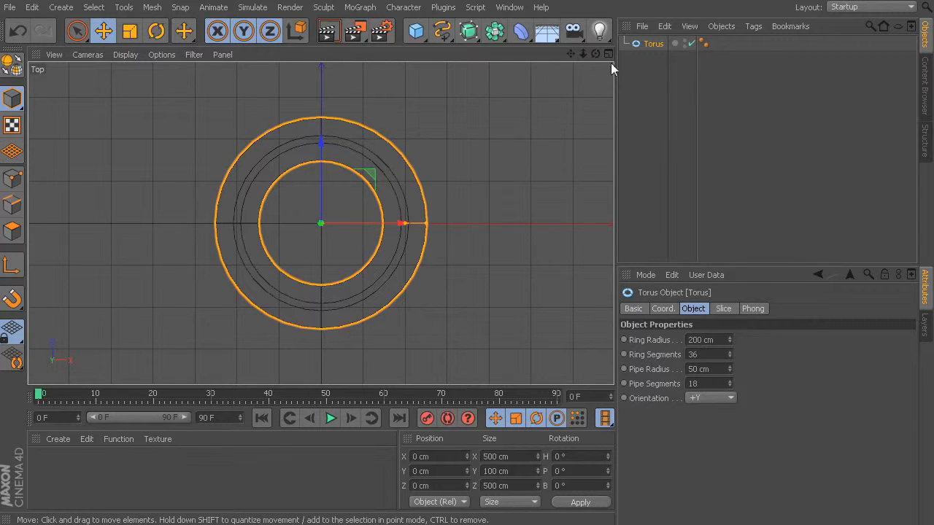
pyautogui.click(608, 54)
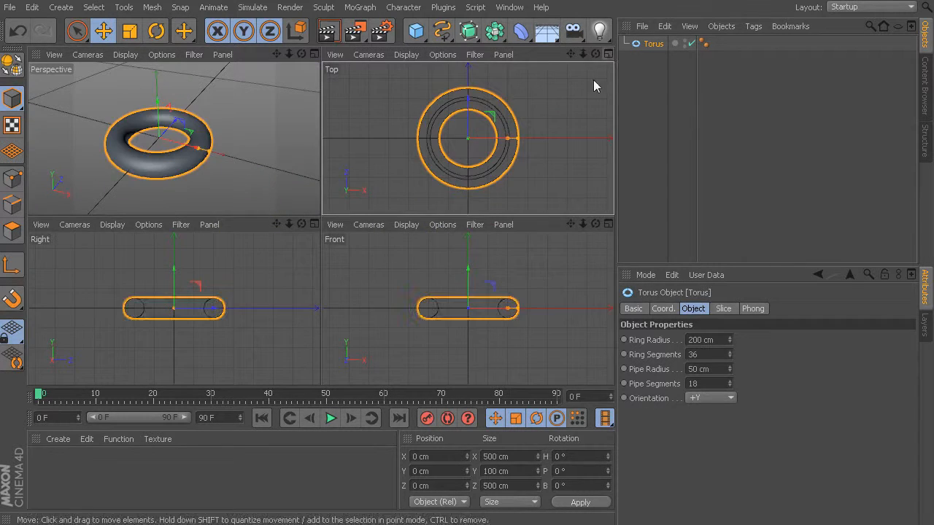
pyautogui.click(315, 54)
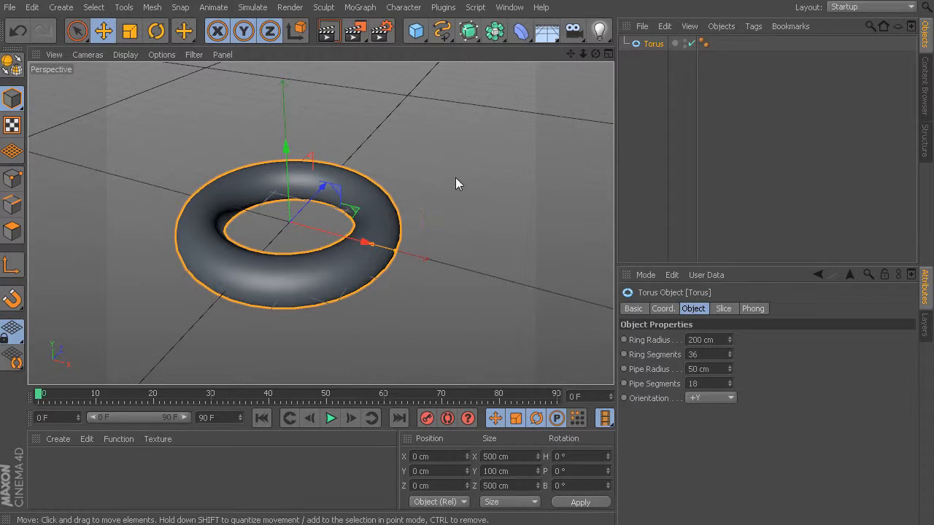
# - Switch repeatedly between all four views and the maximized Perspective and Top views to compare the torus, ending in Perspective
pyautogui.middleClick(444, 156)
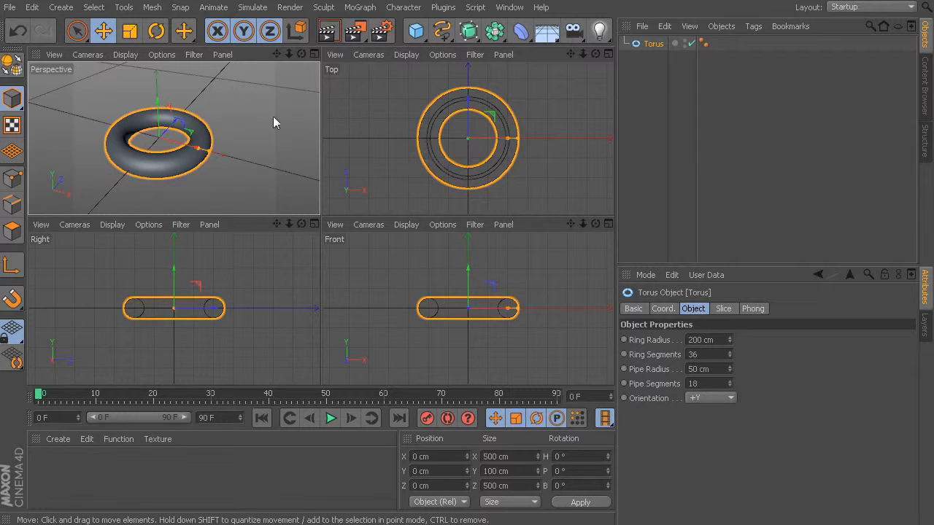
pyautogui.middleClick(262, 134)
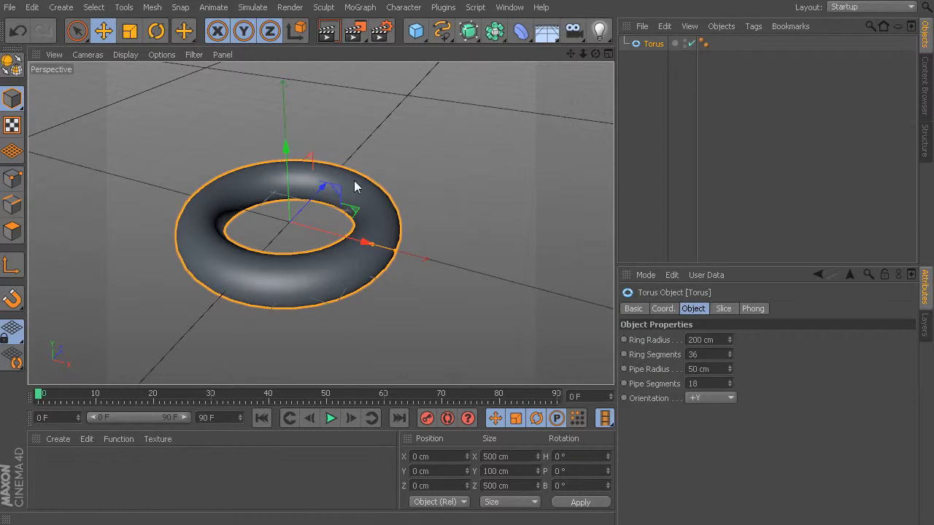
pyautogui.middleClick(425, 165)
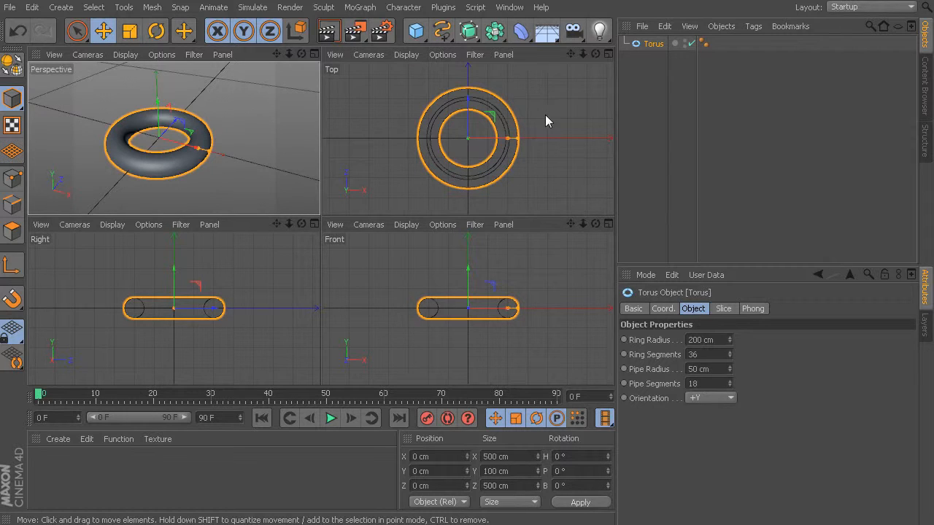
pyautogui.middleClick(352, 96)
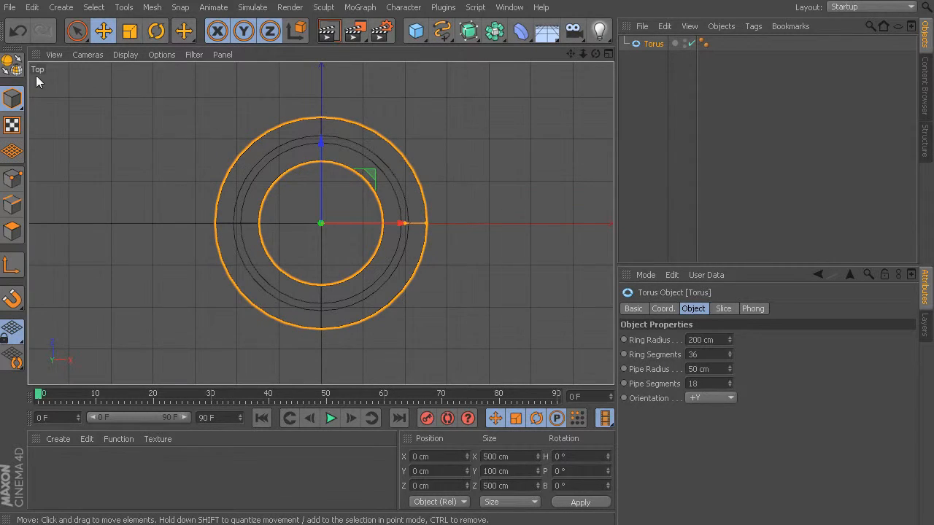
pyautogui.middleClick(109, 81)
pyautogui.middleClick(261, 126)
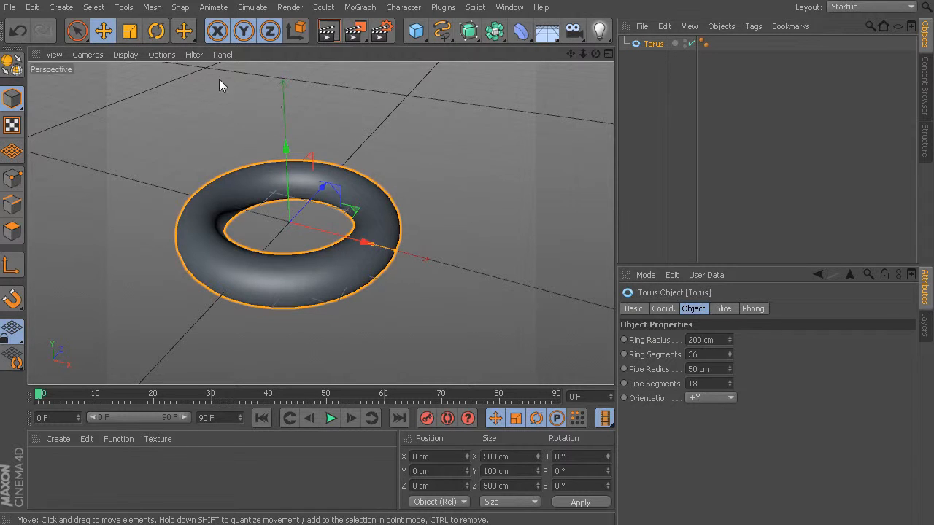
pyautogui.click(222, 56)
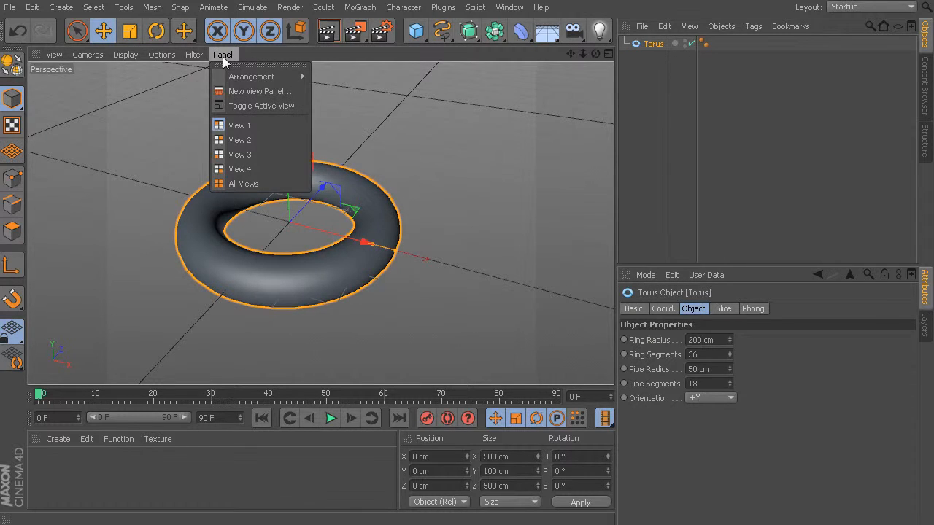
pyautogui.click(418, 125)
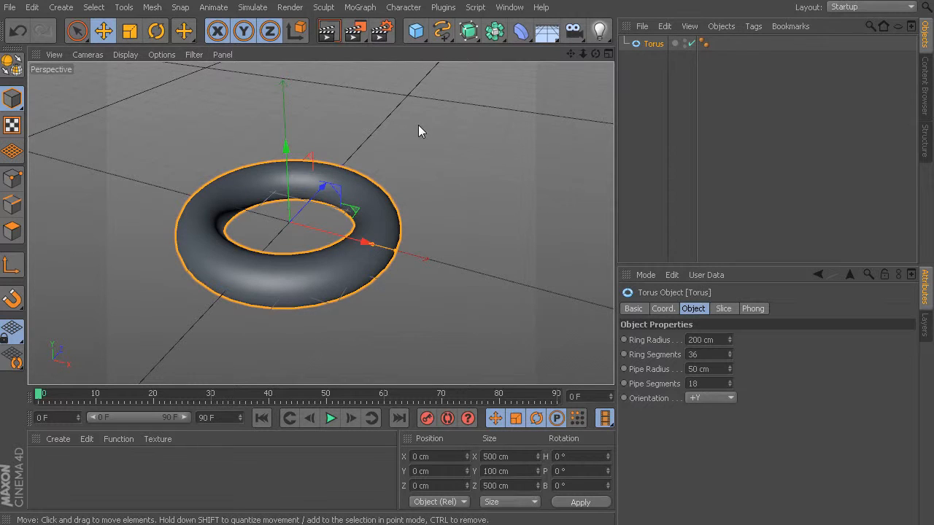
pyautogui.middleClick(382, 187)
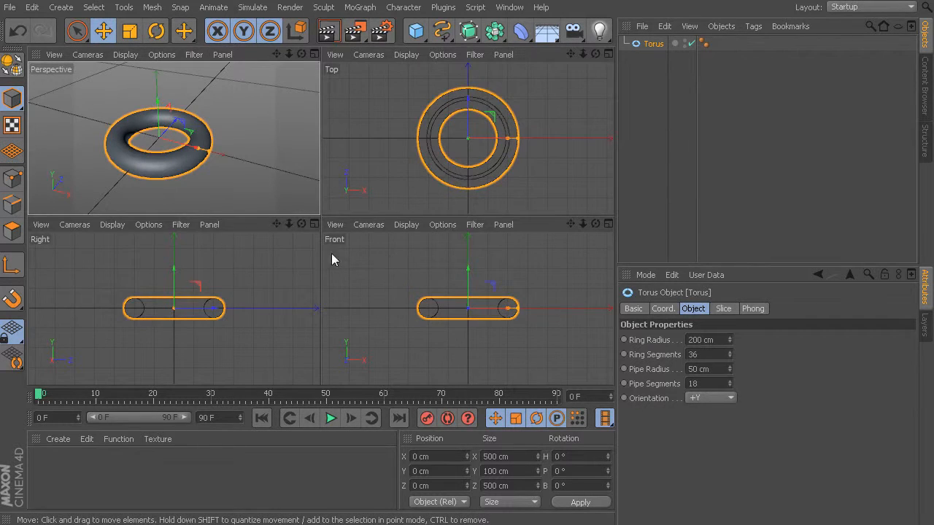
pyautogui.middleClick(266, 175)
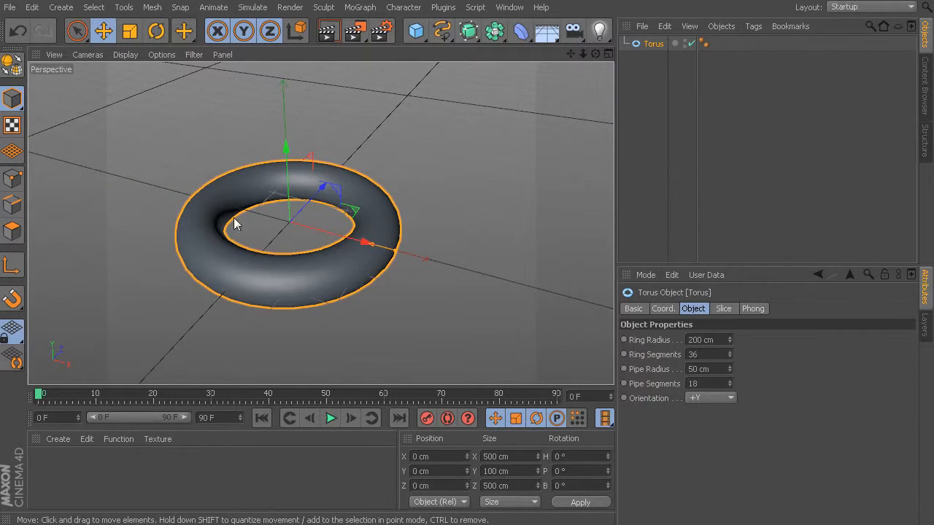
# - Try the 3 Views Bottom Split and 4 Views Bottom Split viewport arrangements
pyautogui.click(226, 55)
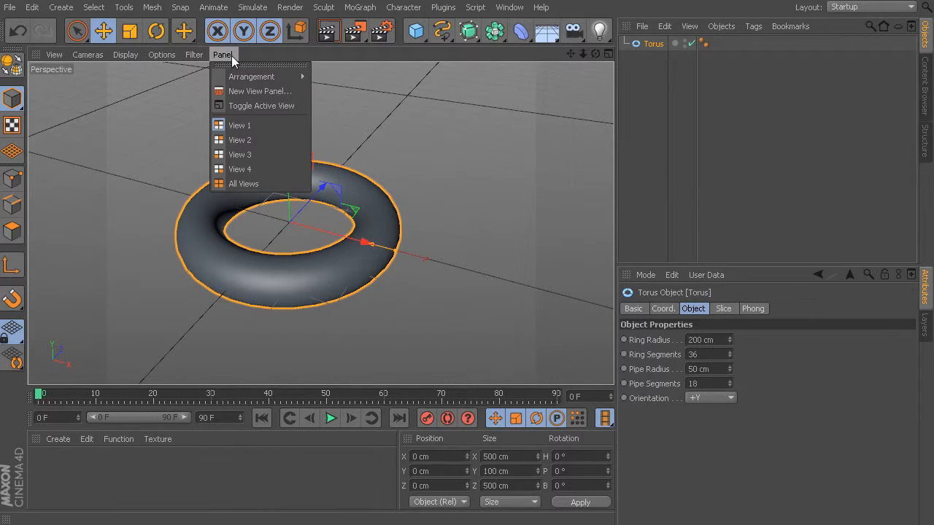
pyautogui.moveTo(252, 76)
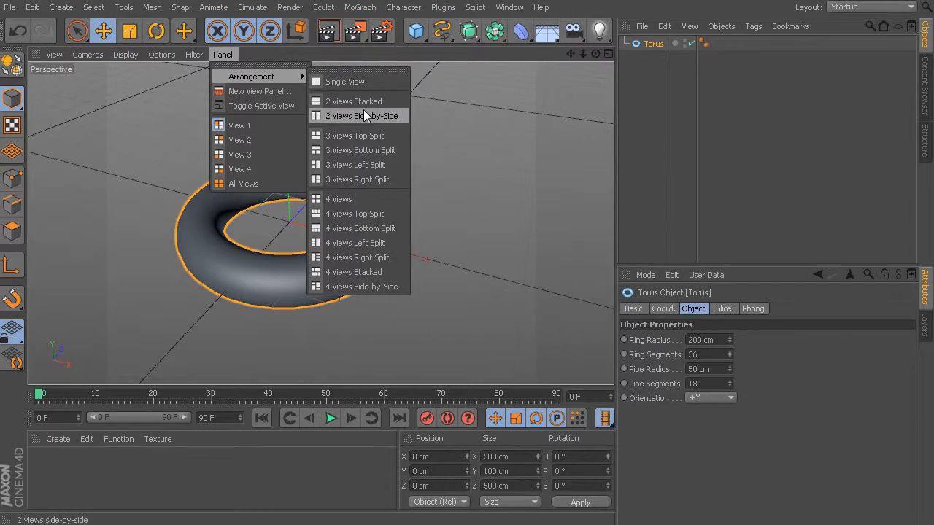
pyautogui.click(356, 150)
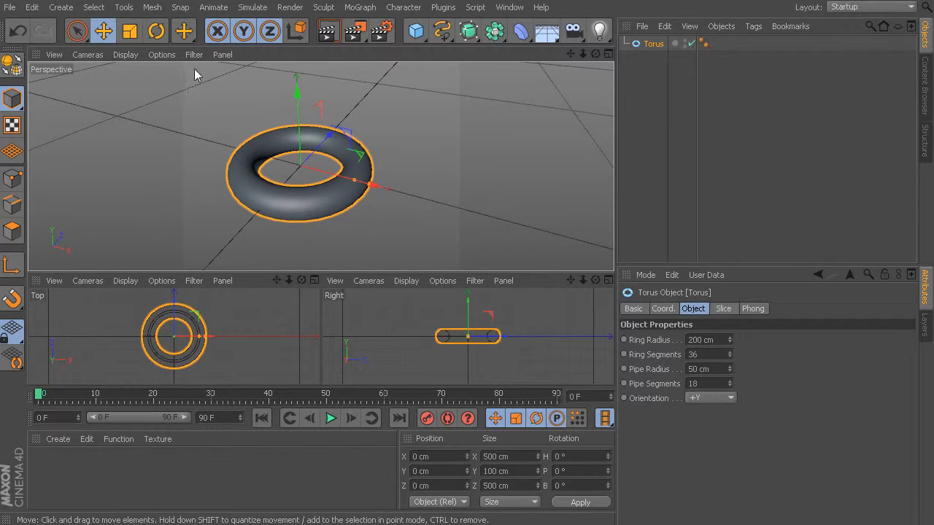
pyautogui.click(223, 55)
pyautogui.moveTo(288, 76)
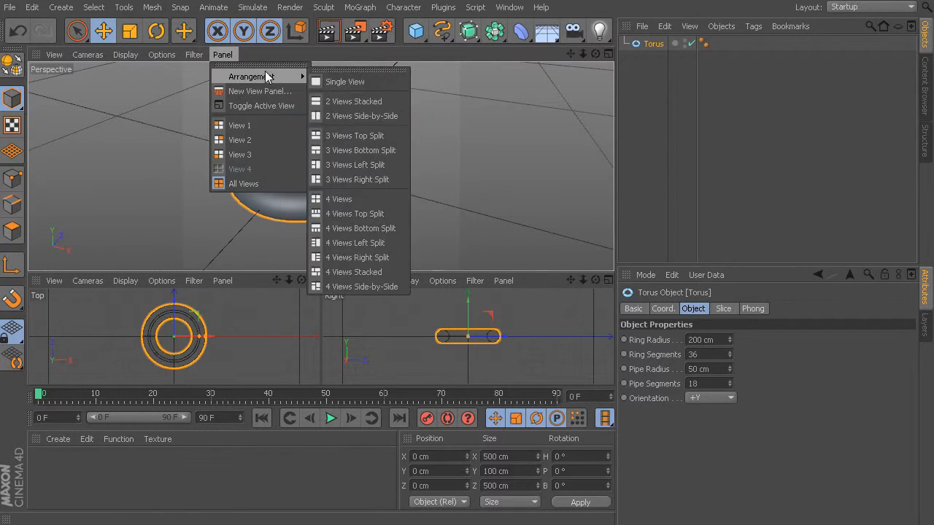
pyautogui.click(357, 229)
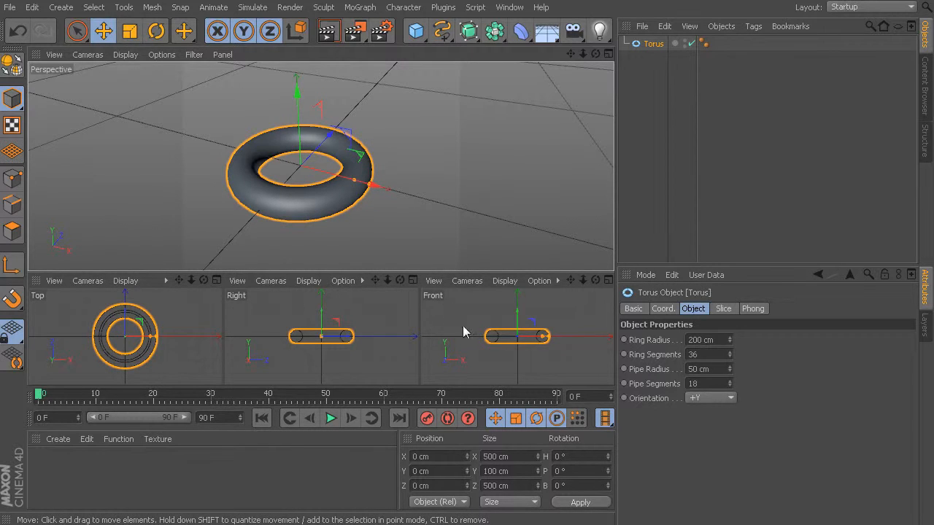
# - Set the viewport arrangement to 4 Views, maximize the Perspective view briefly and return to all four views
pyautogui.click(222, 55)
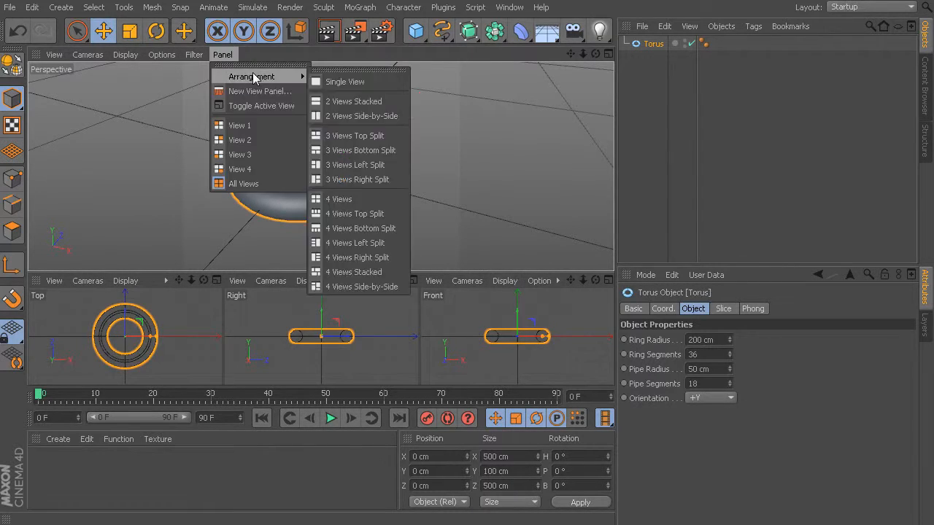
pyautogui.click(361, 201)
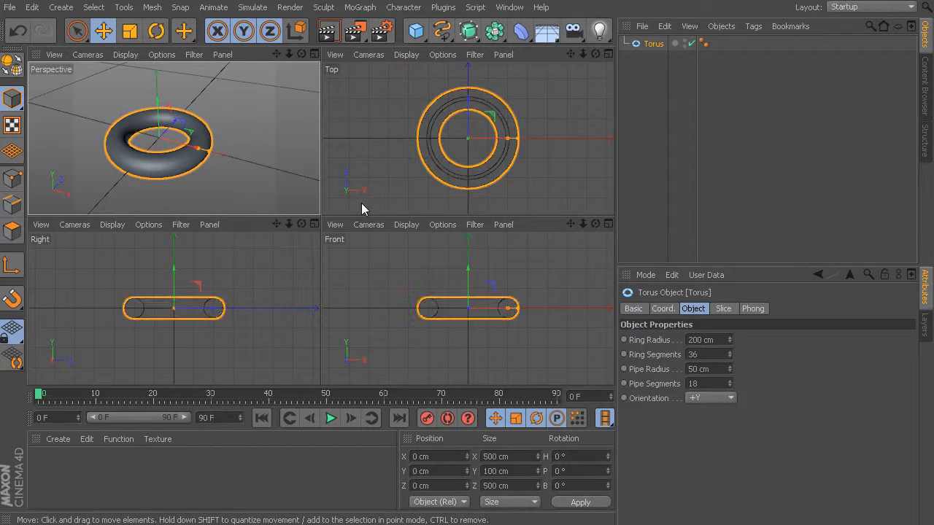
pyautogui.middleClick(258, 163)
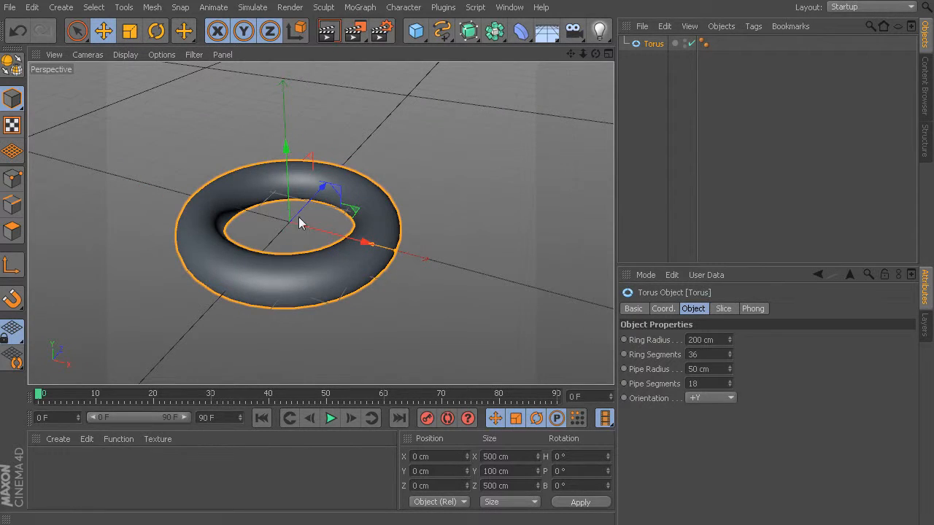
pyautogui.middleClick(395, 188)
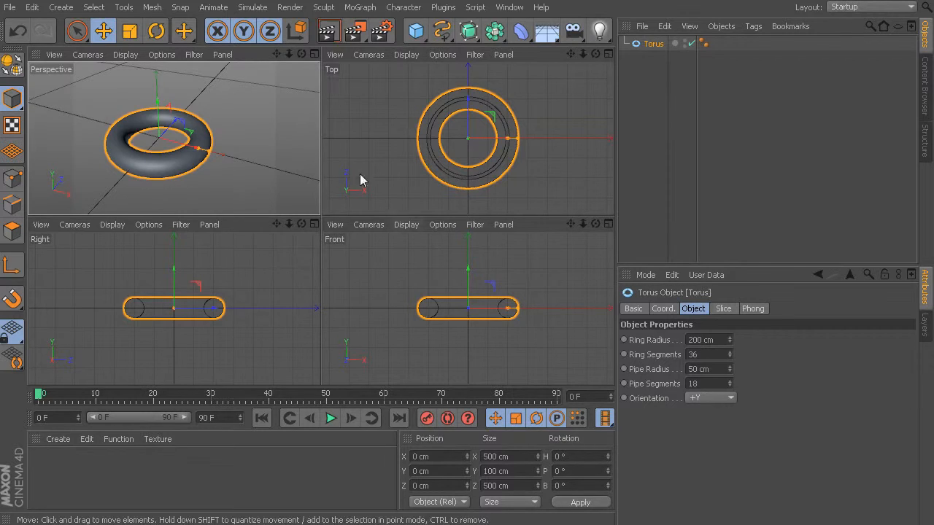
# - Maximize the Perspective view, add a pyramid and move it along the X axis to about 616 cm, beside the torus
pyautogui.middleClick(254, 147)
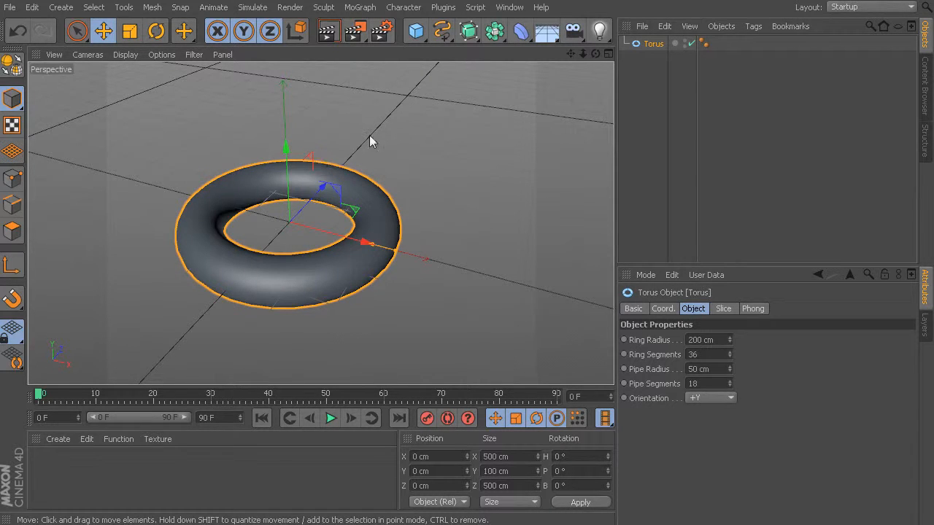
pyautogui.click(416, 33)
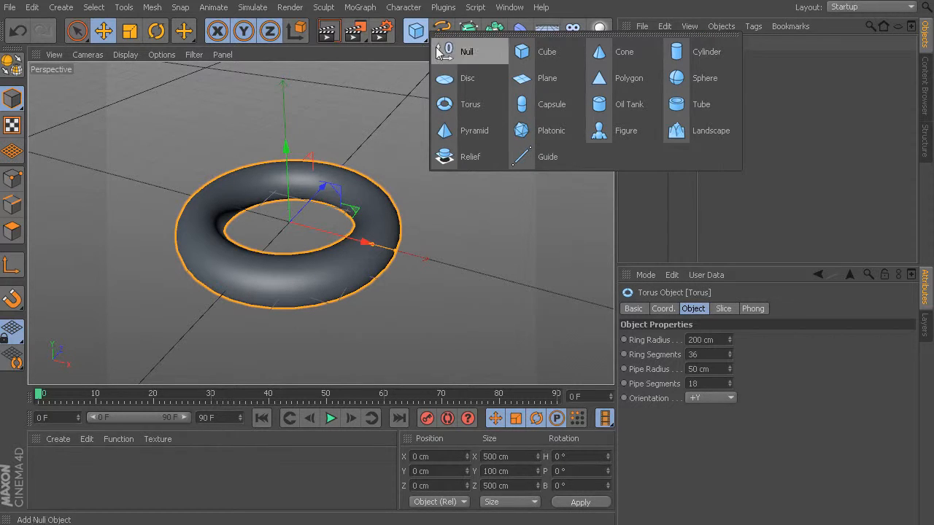
pyautogui.click(462, 130)
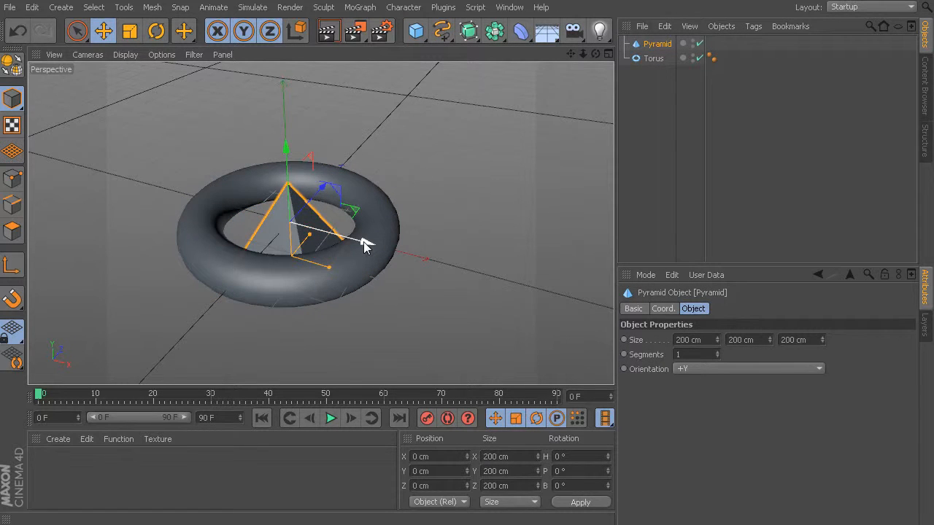
pyautogui.moveTo(363, 242); pyautogui.dragTo(617, 313)
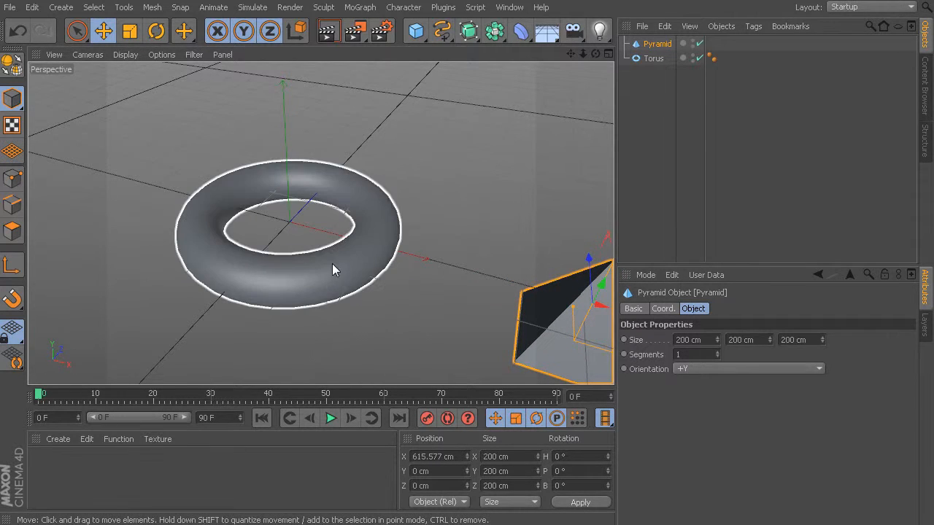
# - Select the torus and fit both objects in the Perspective view with Frame Geometry
pyautogui.moveTo(330, 276)
pyautogui.keyDown('alt'); pyautogui.mouseDown()
pyautogui.moveTo(265, 311)
pyautogui.moveTo(329, 336)
pyautogui.moveTo(378, 319)
pyautogui.moveTo(378, 263)
pyautogui.moveTo(229, 211)
pyautogui.moveTo(252, 299)
pyautogui.moveTo(282, 265)
pyautogui.moveTo(249, 269)
pyautogui.moveTo(311, 313)
pyautogui.moveTo(331, 253)
pyautogui.moveTo(254, 253)
pyautogui.moveTo(399, 284)
pyautogui.moveTo(411, 210)
pyautogui.moveTo(271, 244)
pyautogui.moveTo(327, 291)
pyautogui.moveTo(453, 259)
pyautogui.moveTo(313, 209)
pyautogui.moveTo(256, 314)
pyautogui.moveTo(375, 308)
pyautogui.moveTo(453, 202)
pyautogui.moveTo(416, 247)
pyautogui.moveTo(275, 224)
pyautogui.moveTo(388, 253)
pyautogui.mouseUp(); pyautogui.keyUp('alt')
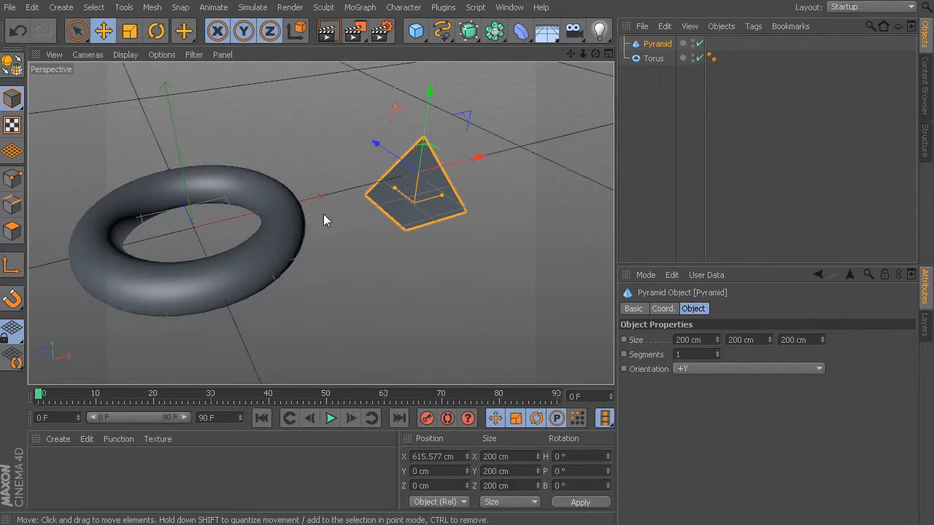
pyautogui.keyDown('alt'); pyautogui.moveTo(323, 214); pyautogui.dragTo(285, 228); pyautogui.keyUp('alt')
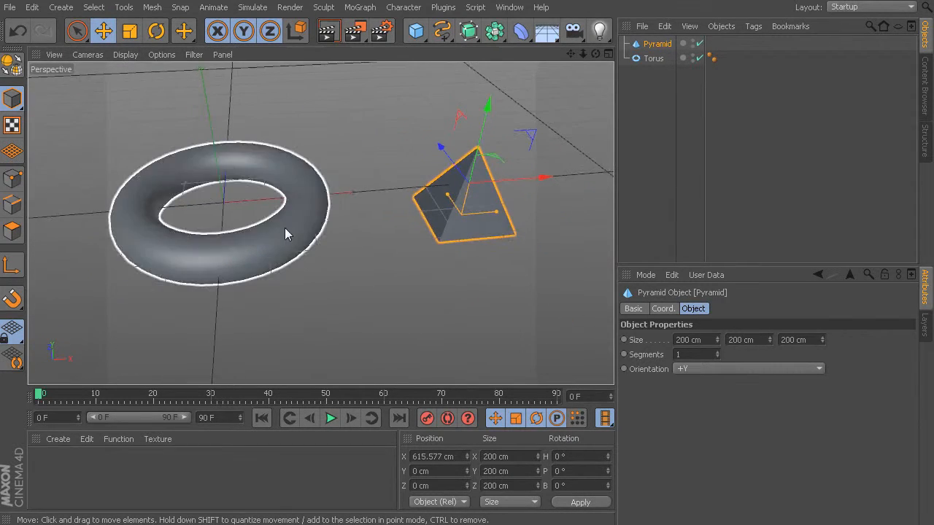
pyautogui.click(284, 228)
pyautogui.keyDown('alt'); pyautogui.moveTo(309, 290); pyautogui.dragTo(229, 268); pyautogui.keyUp('alt')
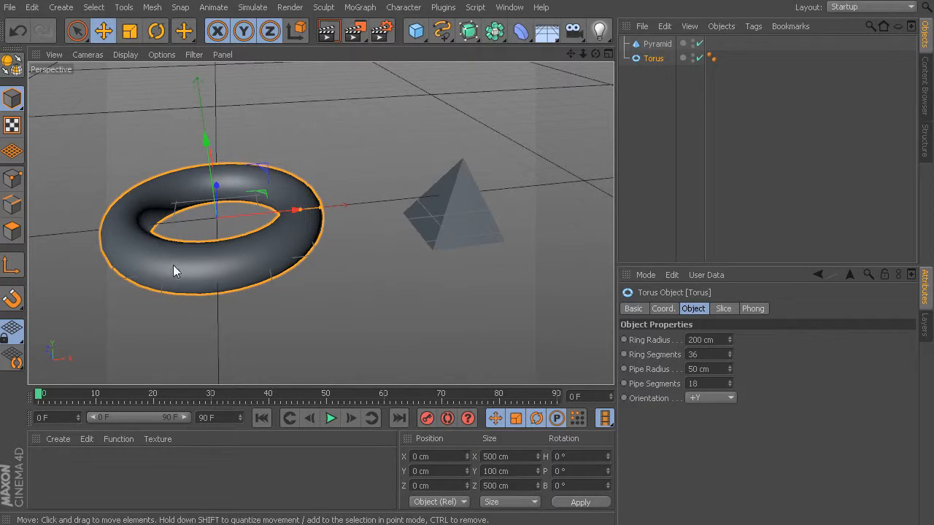
pyautogui.click(87, 56)
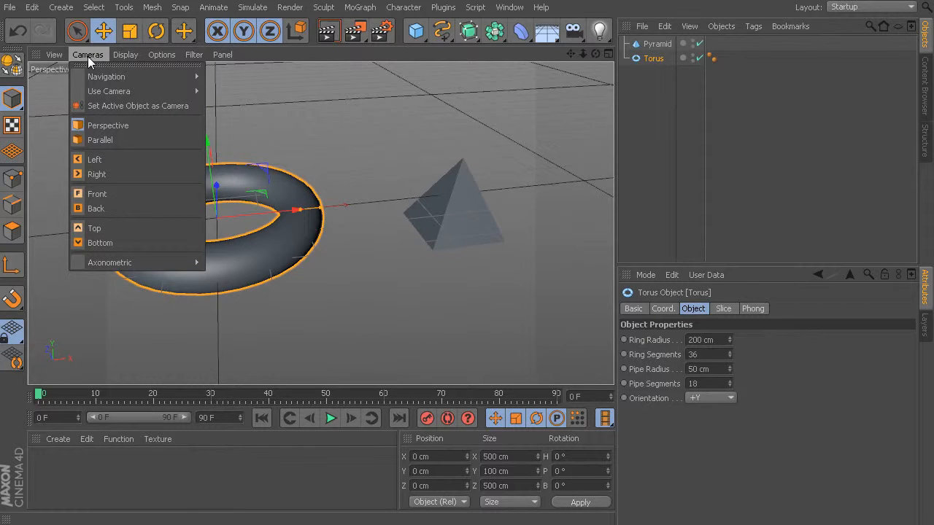
pyautogui.moveTo(63, 56)
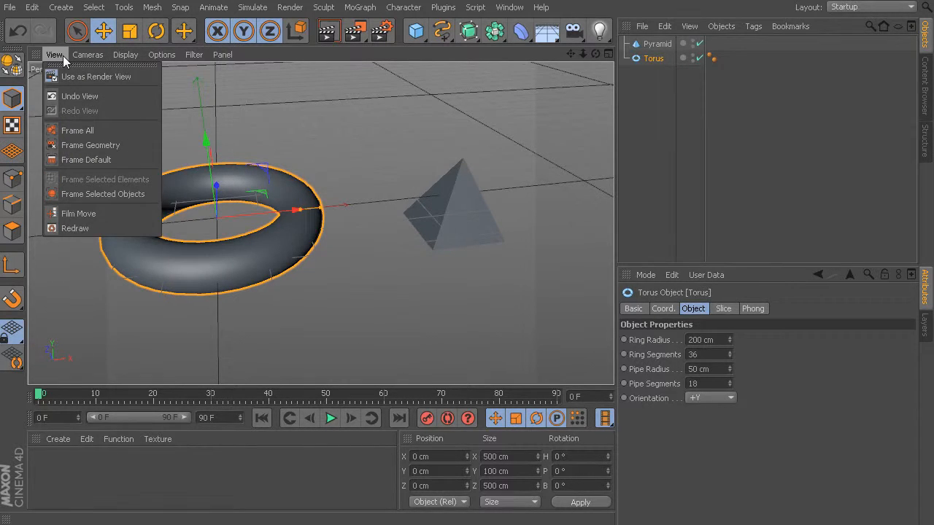
pyautogui.click(114, 145)
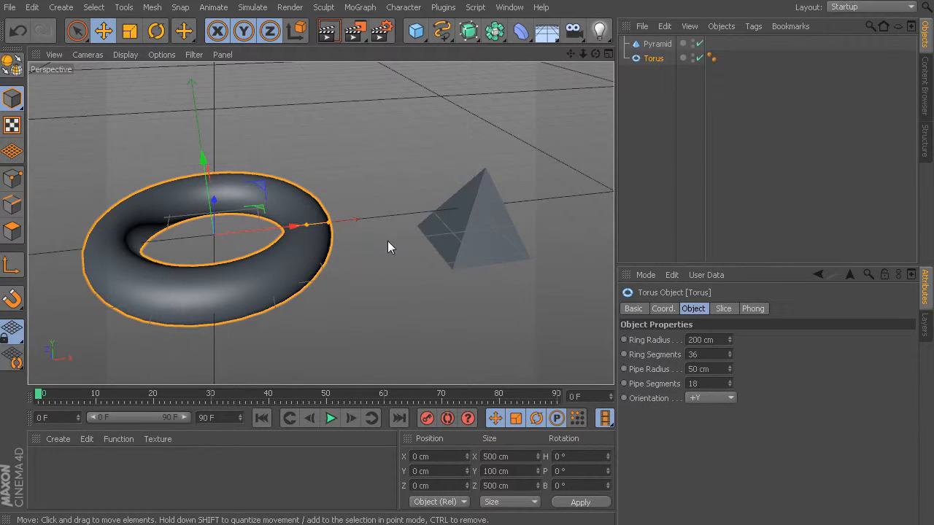
# - Apply Frame Selected Objects to the torus, then select the pyramid and frame it the same way
pyautogui.click(53, 54)
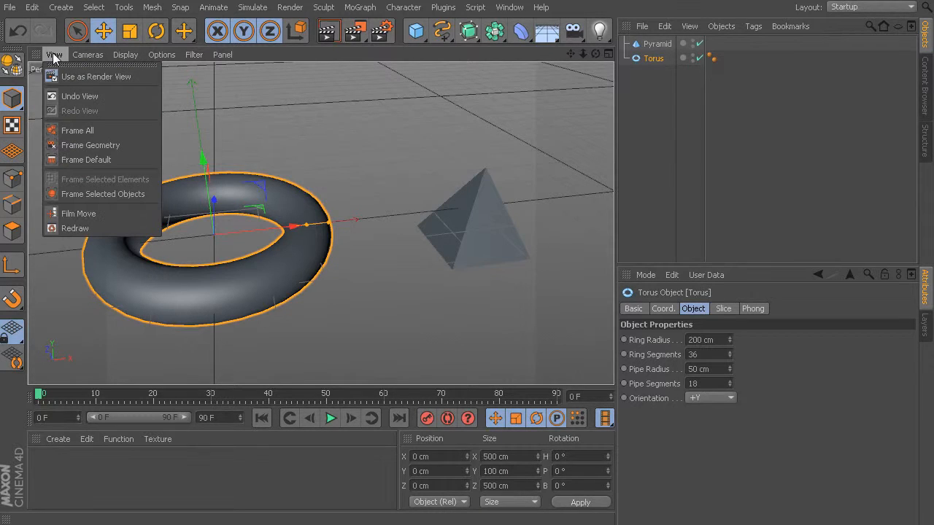
pyautogui.click(94, 194)
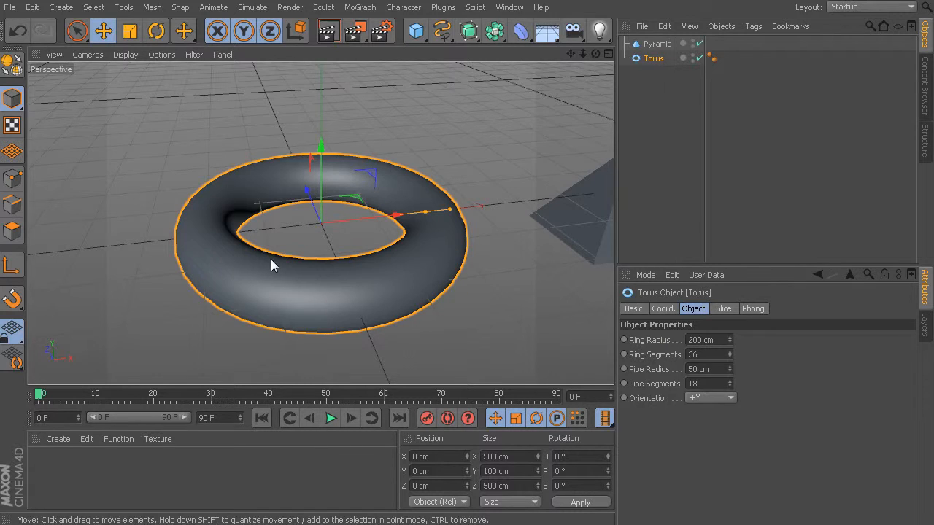
pyautogui.keyDown('alt'); pyautogui.moveTo(317, 241); pyautogui.dragTo(425, 203); pyautogui.keyUp('alt')
pyautogui.click(476, 155)
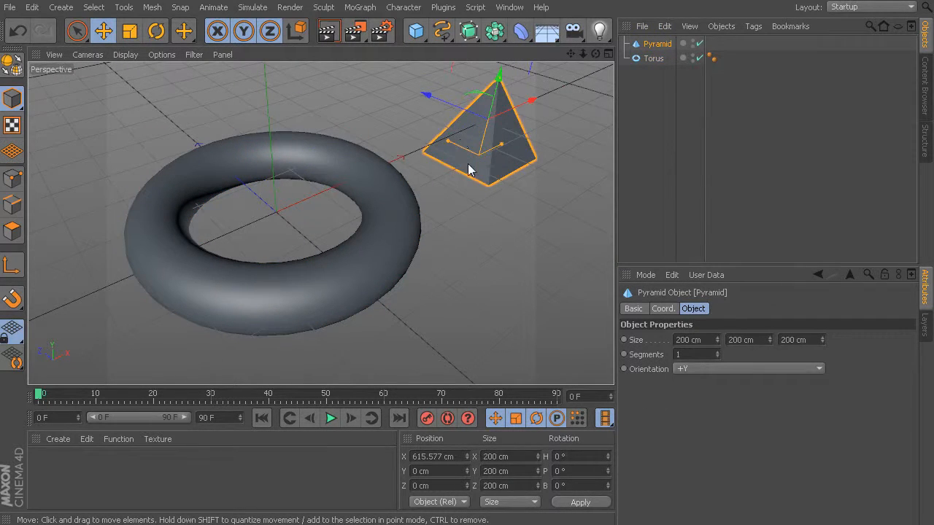
pyautogui.click(53, 55)
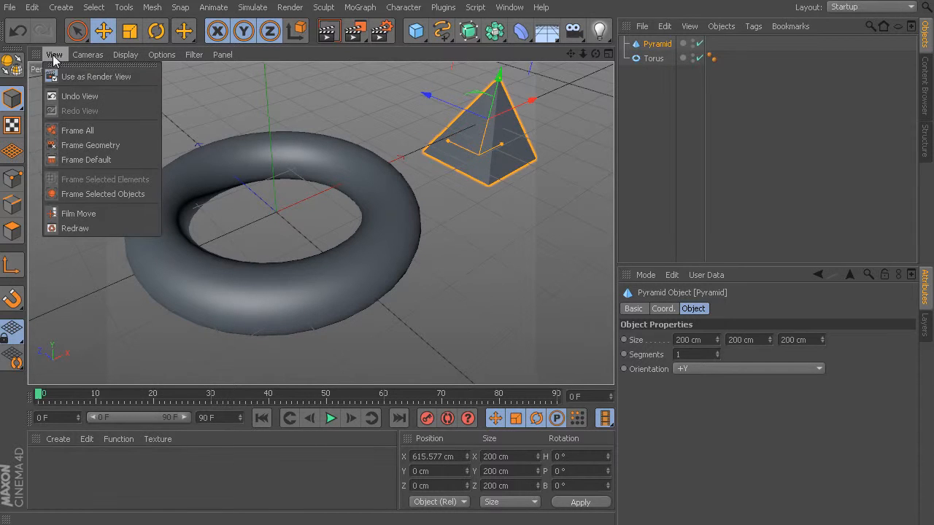
pyautogui.click(75, 194)
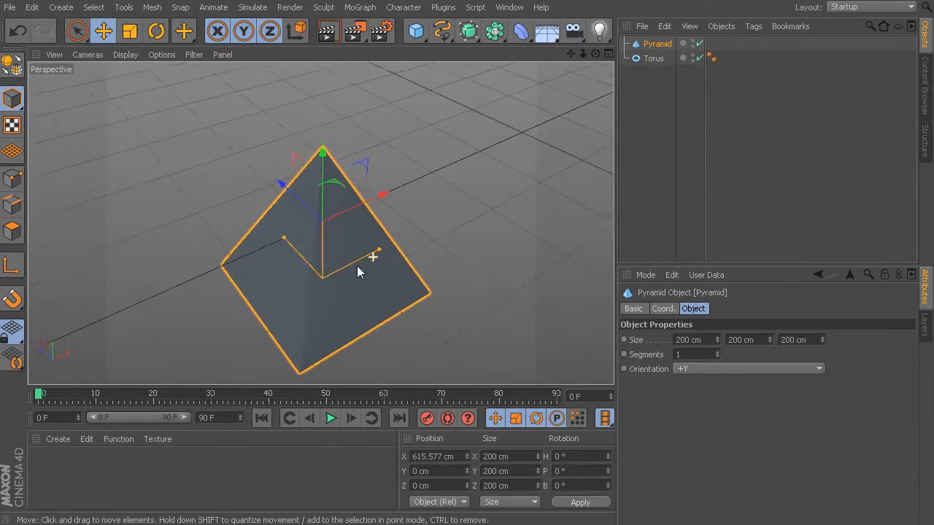
# - Select and frame the torus with the Frame Selected Objects shortcut, then do the same for the pyramid
pyautogui.keyDown('alt'); pyautogui.moveTo(222, 275); pyautogui.dragTo(210, 240); pyautogui.keyUp('alt')
pyautogui.click(169, 156)
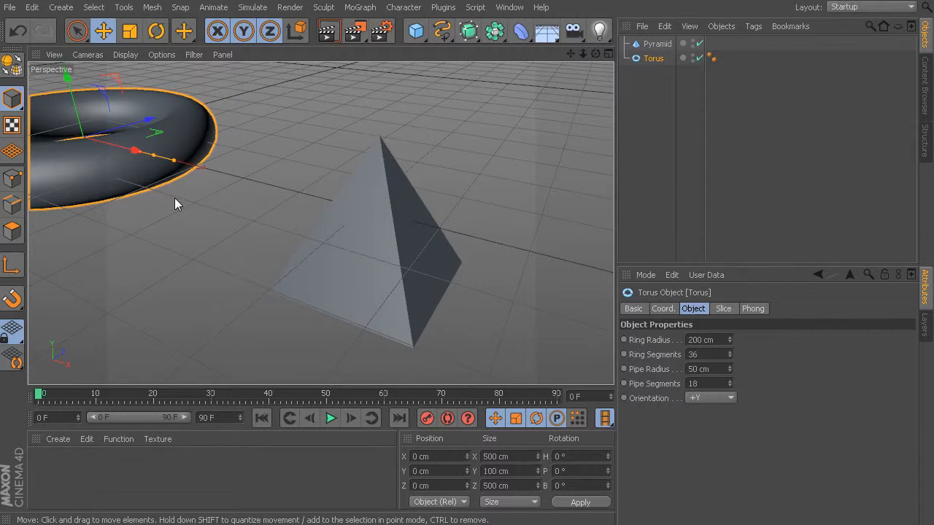
pyautogui.press('o')
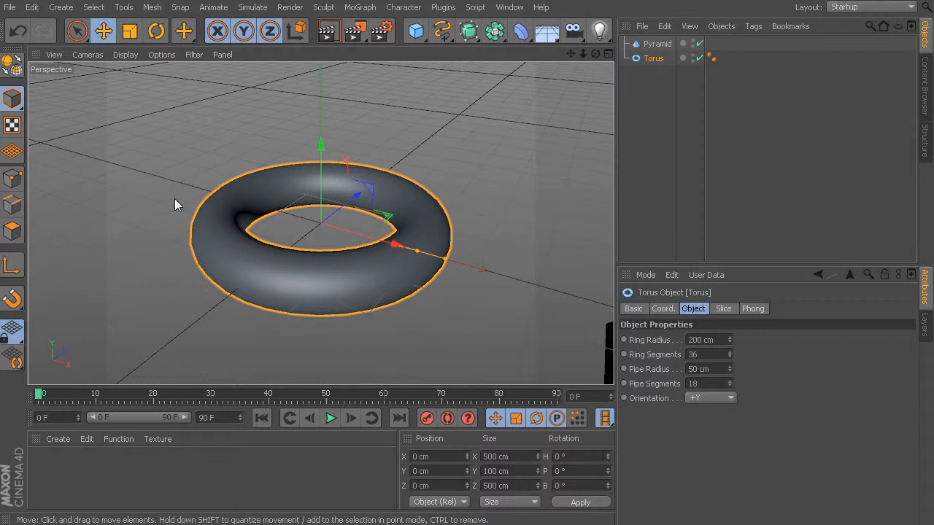
pyautogui.keyDown('alt'); pyautogui.moveTo(327, 271); pyautogui.dragTo(388, 226); pyautogui.keyUp('alt')
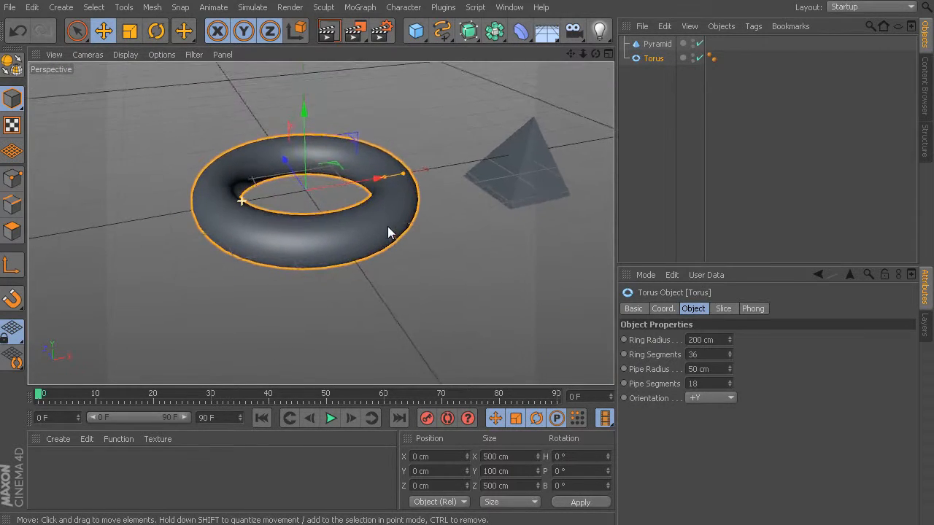
pyautogui.click(493, 201)
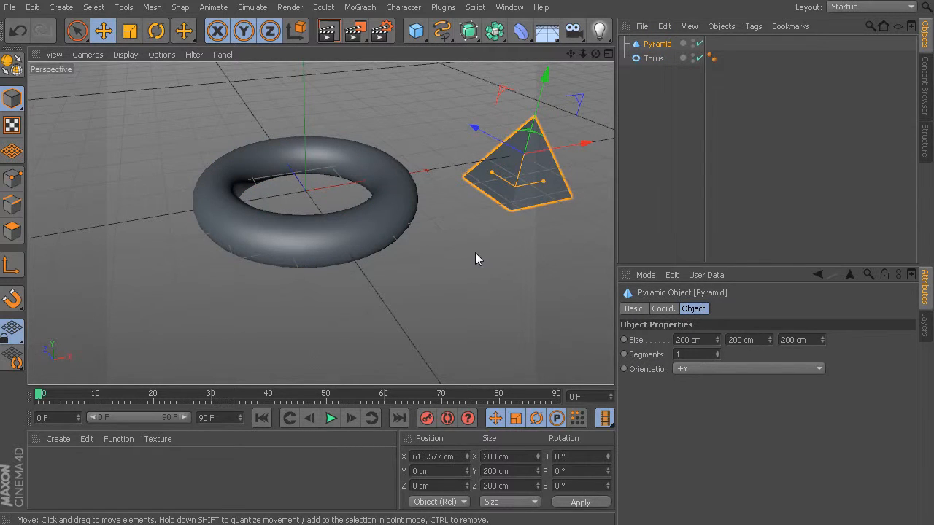
pyautogui.press('o')
pyautogui.keyDown('alt'); pyautogui.moveTo(423, 245); pyautogui.dragTo(346, 243); pyautogui.keyUp('alt')
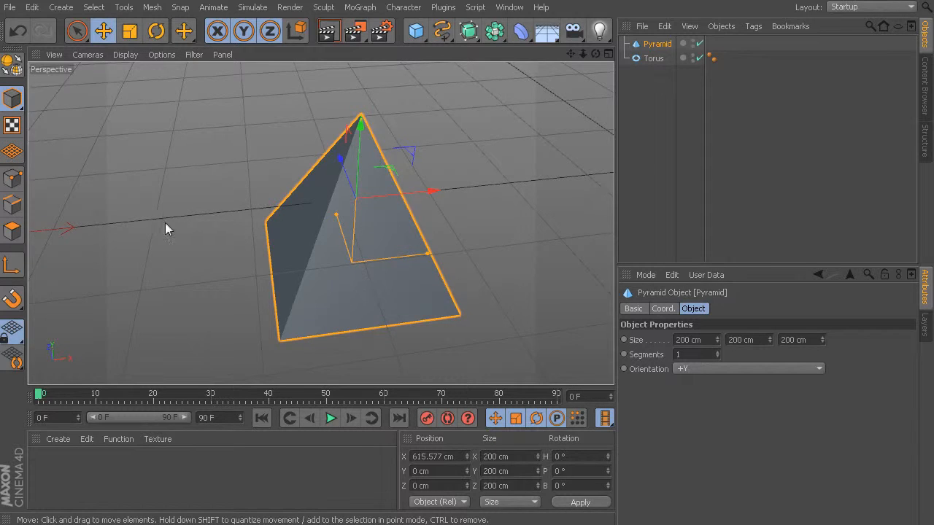
# - Bring the torus back into sight and fit everything in the project with Frame All
pyautogui.keyDown('alt'); pyautogui.moveTo(165, 223); pyautogui.dragTo(348, 271); pyautogui.keyUp('alt')
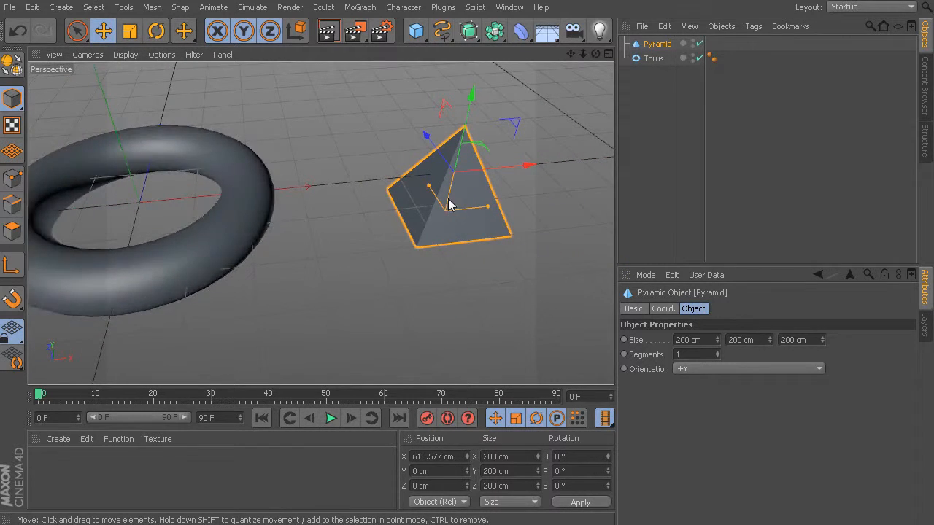
pyautogui.click(55, 55)
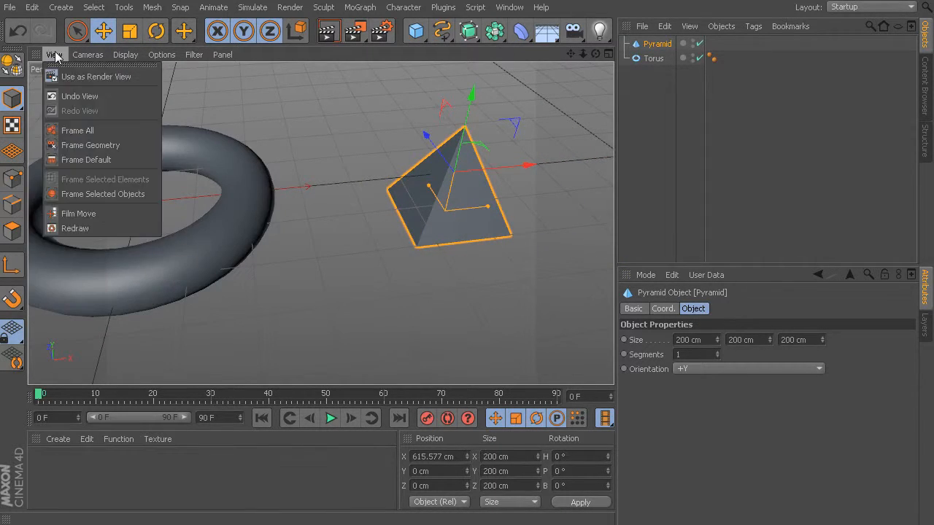
pyautogui.click(111, 131)
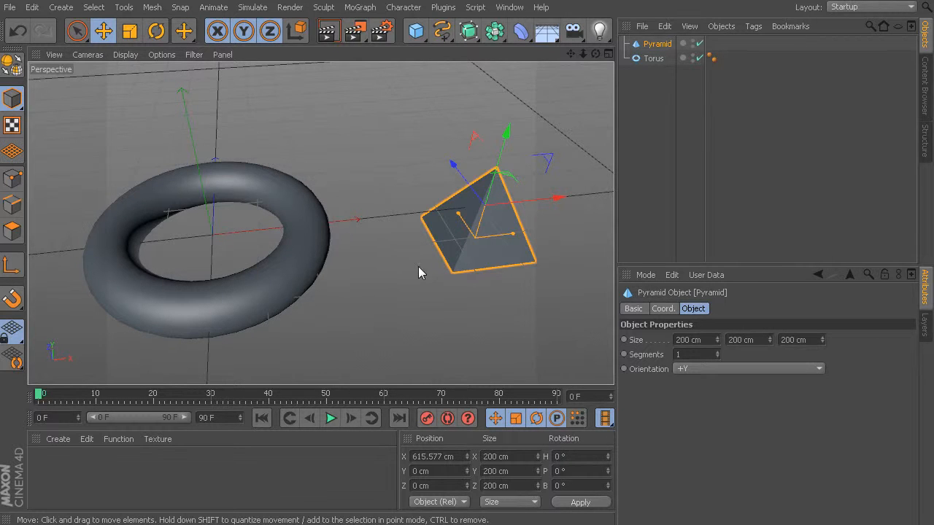
# - Switch the view focus from the whole scene to the torus and on to the pyramid by selecting and framing each
pyautogui.keyDown('alt'); pyautogui.moveTo(427, 267); pyautogui.dragTo(308, 299); pyautogui.keyUp('alt')
pyautogui.click(310, 299)
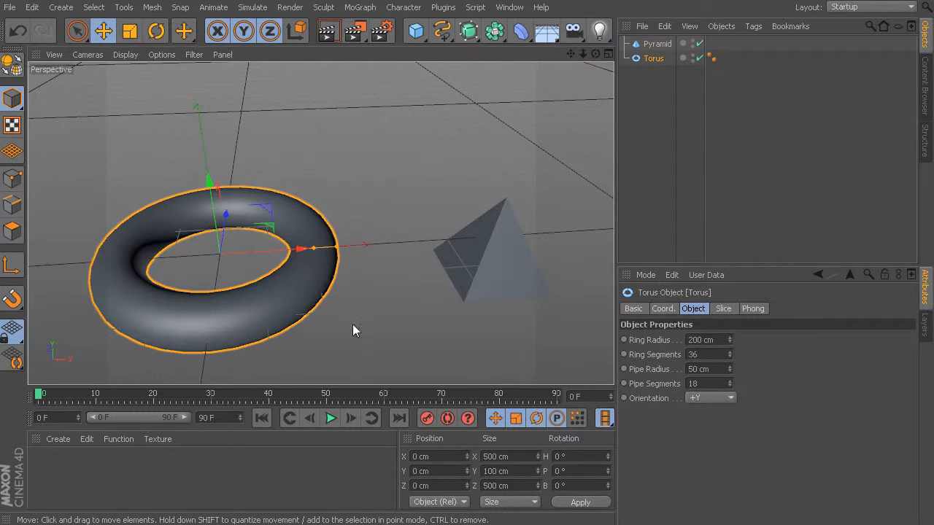
pyautogui.press('o')
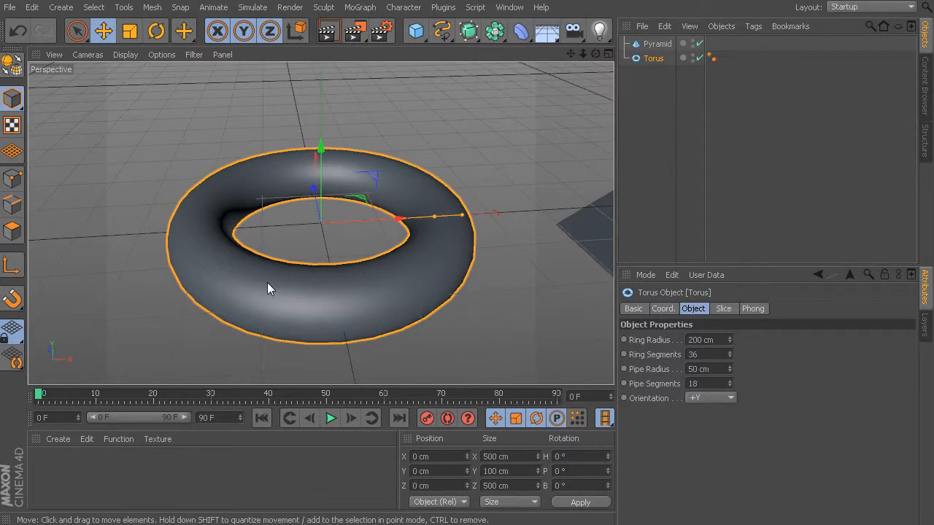
pyautogui.keyDown('alt'); pyautogui.moveTo(328, 268); pyautogui.dragTo(362, 216); pyautogui.keyUp('alt')
pyautogui.click(363, 217)
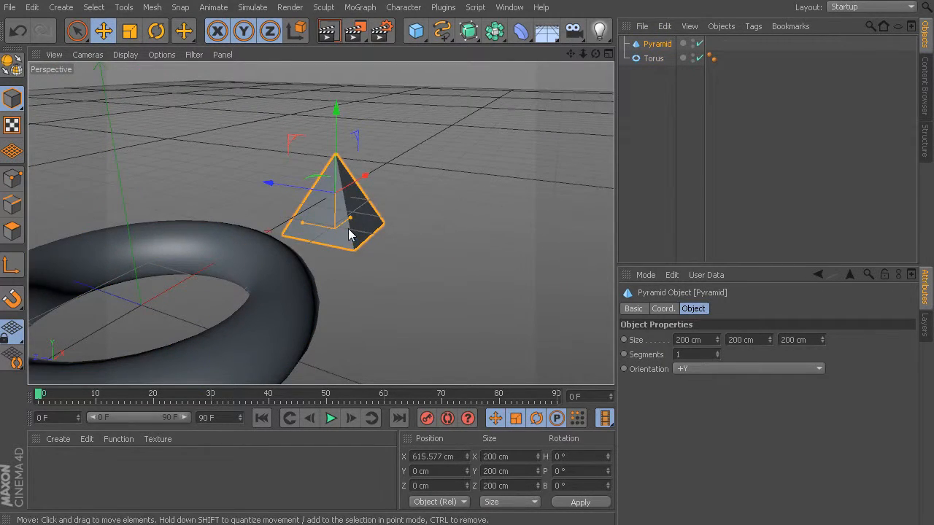
pyautogui.press('o')
# - Return the view focus from the pyramid to the torus, reselect the torus and frame it again
pyautogui.keyDown('alt'); pyautogui.moveTo(393, 243); pyautogui.dragTo(73, 267); pyautogui.keyUp('alt')
pyautogui.click(106, 179)
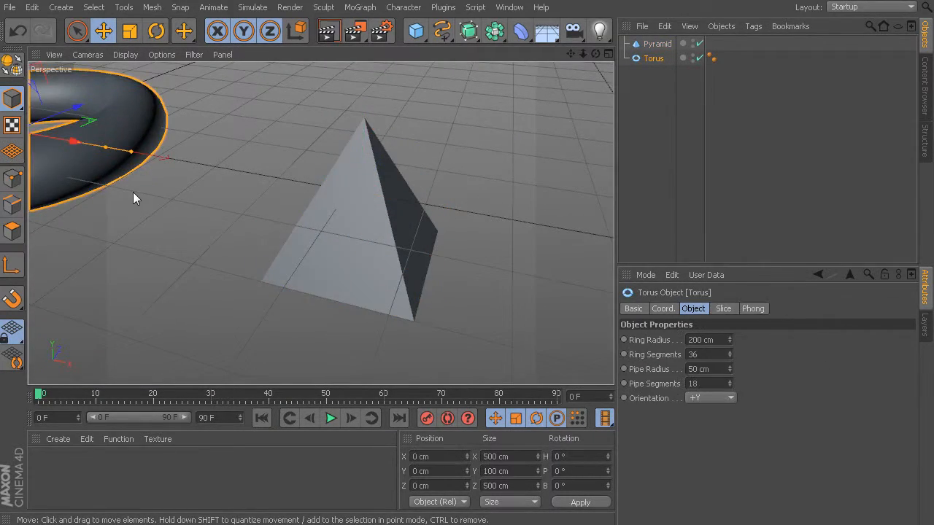
pyautogui.press('o')
pyautogui.keyDown('alt'); pyautogui.moveTo(146, 207); pyautogui.dragTo(254, 301); pyautogui.keyUp('alt')
pyautogui.click(483, 241)
pyautogui.click(360, 246)
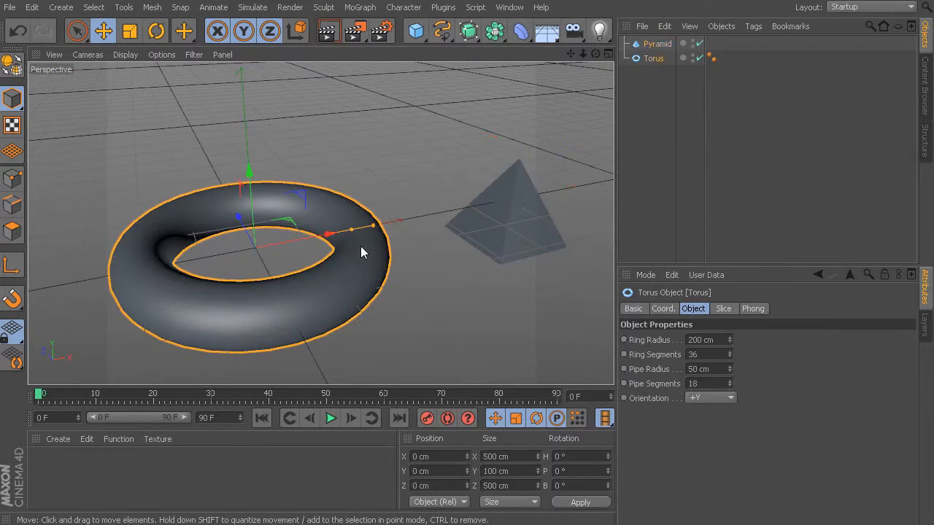
pyautogui.press('o')
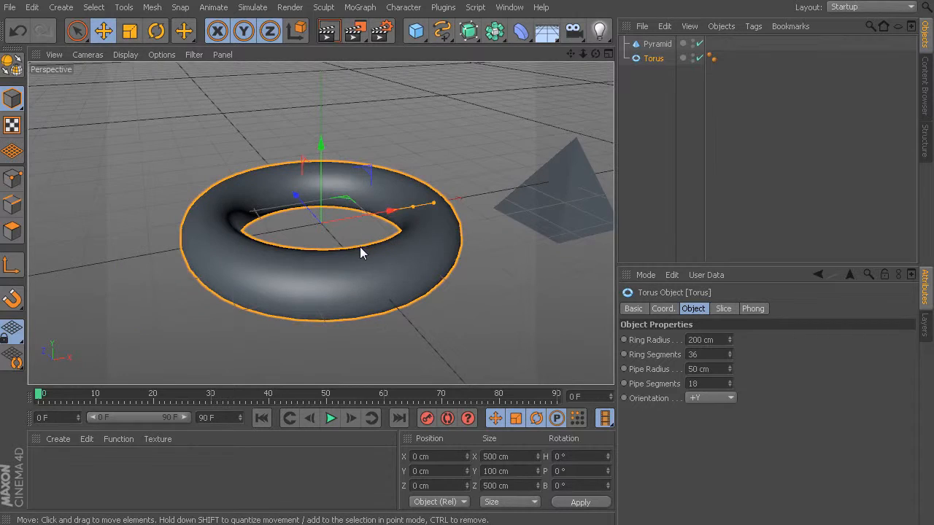
# - Orbit, pan and zoom the Perspective view around different points on the torus, the pyramid tip and the empty floor
pyautogui.keyDown('alt'); pyautogui.moveTo(360, 248); pyautogui.dragTo(415, 311); pyautogui.keyUp('alt')
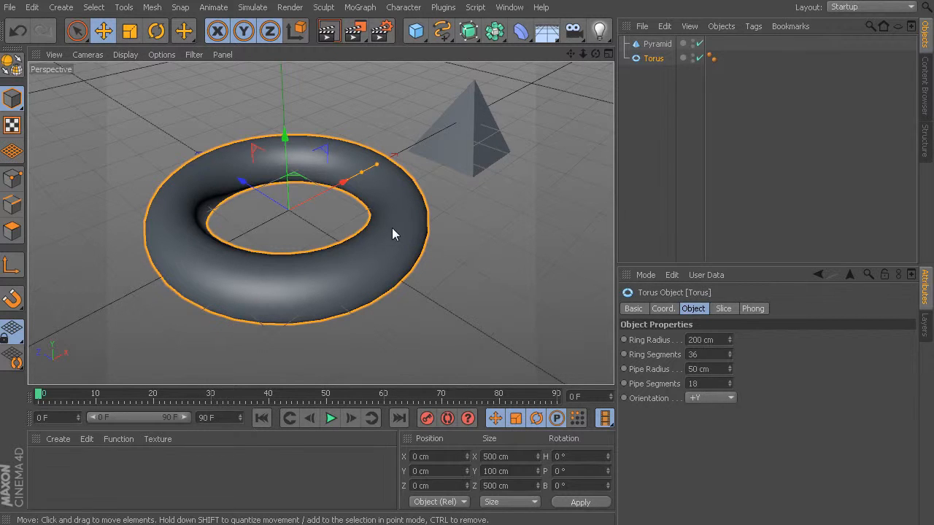
pyautogui.keyDown('alt'); pyautogui.moveTo(391, 227); pyautogui.dragTo(237, 234); pyautogui.keyUp('alt')
pyautogui.keyDown('alt'); pyautogui.moveTo(236, 172); pyautogui.dragTo(267, 219); pyautogui.keyUp('alt')
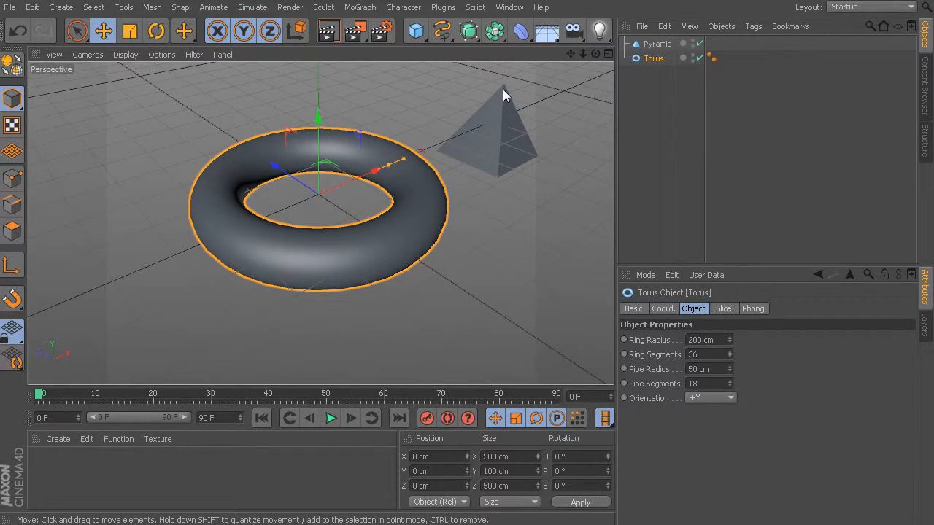
pyautogui.keyDown('alt'); pyautogui.moveTo(503, 89); pyautogui.dragTo(490, 128); pyautogui.keyUp('alt')
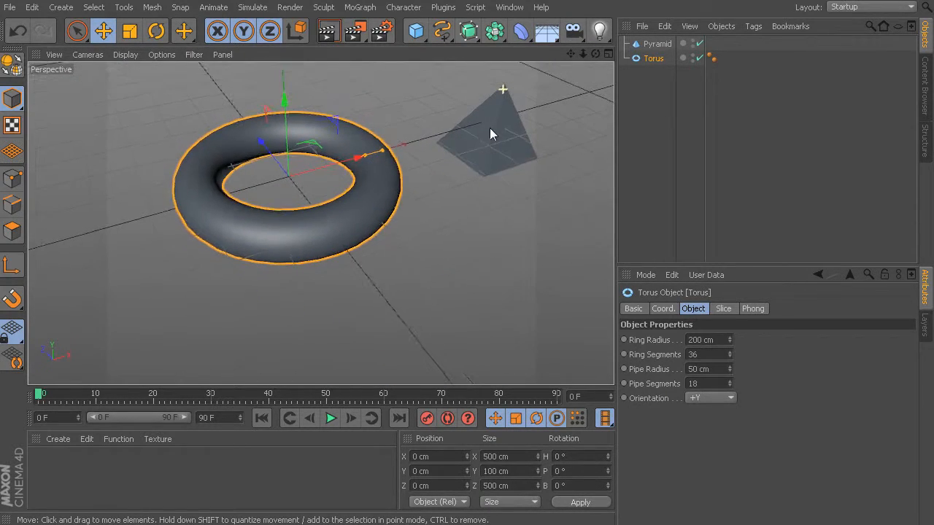
pyautogui.keyDown('alt'); pyautogui.moveTo(426, 291); pyautogui.dragTo(287, 231); pyautogui.keyUp('alt')
pyautogui.keyDown('alt'); pyautogui.moveTo(489, 123); pyautogui.dragTo(397, 211); pyautogui.keyUp('alt')
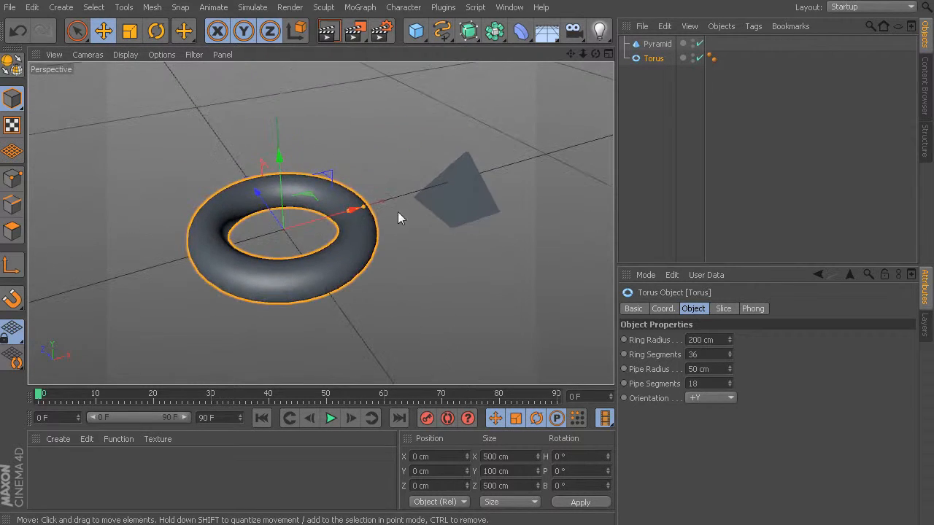
pyautogui.keyDown('alt'); pyautogui.moveTo(405, 237); pyautogui.dragTo(407, 214, button='right'); pyautogui.keyUp('alt')
# - Detach the camera navigation modes as a floating palette and park it over an empty area of the Perspective view
pyautogui.click(100, 55)
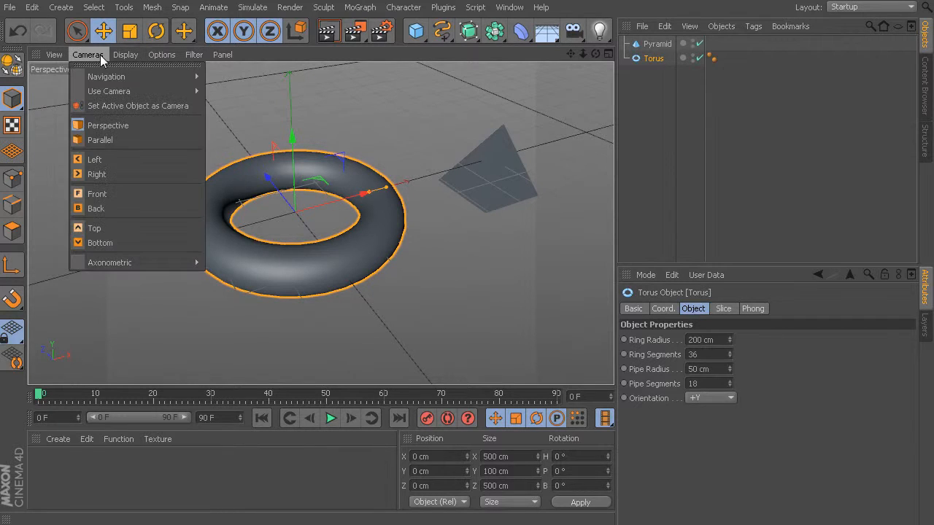
pyautogui.moveTo(102, 79)
pyautogui.moveTo(195, 75)
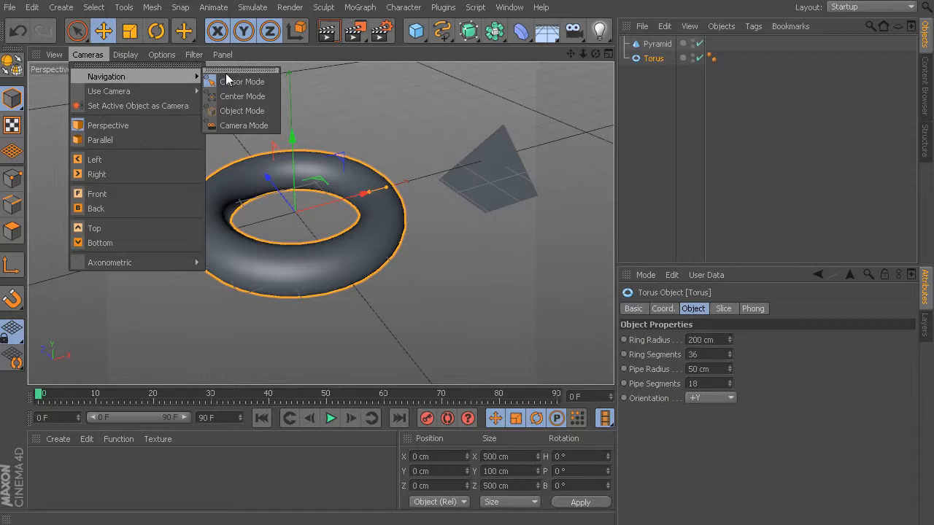
pyautogui.click(226, 71)
pyautogui.moveTo(229, 59); pyautogui.dragTo(162, 81)
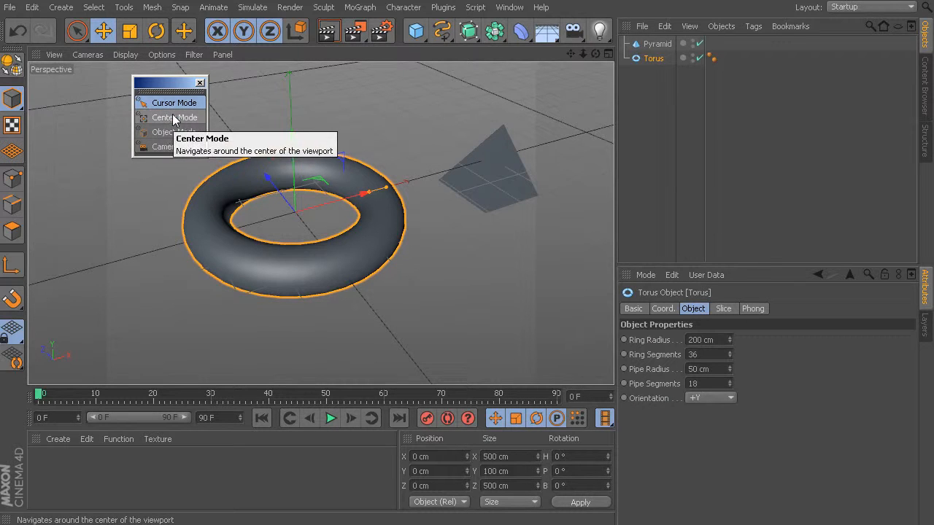
# - Switch the navigation to Center Mode and orbit the view starting from the floor, the torus and the pyramid
pyautogui.click(166, 118)
pyautogui.keyDown('alt'); pyautogui.moveTo(407, 264); pyautogui.dragTo(452, 205); pyautogui.keyUp('alt')
pyautogui.keyDown('alt'); pyautogui.moveTo(267, 277); pyautogui.dragTo(350, 268); pyautogui.keyUp('alt')
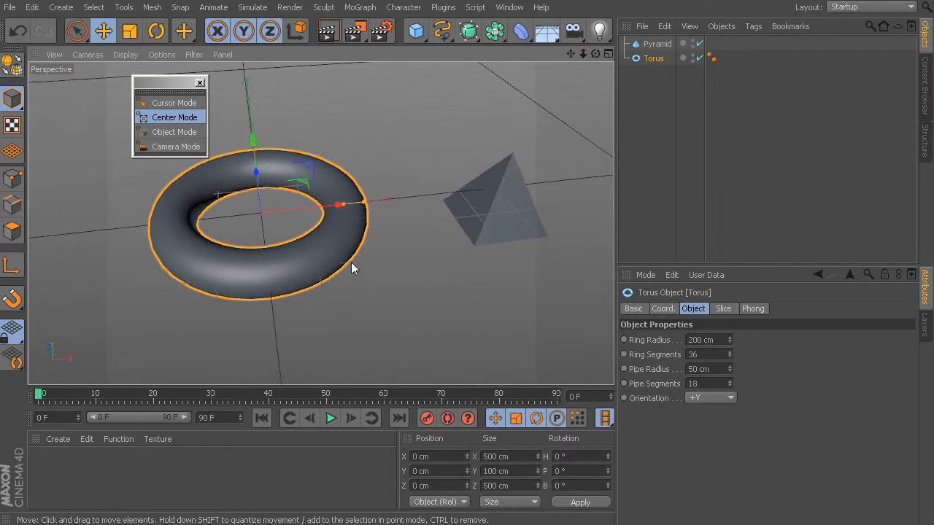
pyautogui.moveTo(508, 172)
pyautogui.keyDown('alt'); pyautogui.mouseDown()
pyautogui.moveTo(524, 183)
pyautogui.moveTo(489, 166)
pyautogui.moveTo(513, 178)
pyautogui.mouseUp(); pyautogui.keyUp('alt')
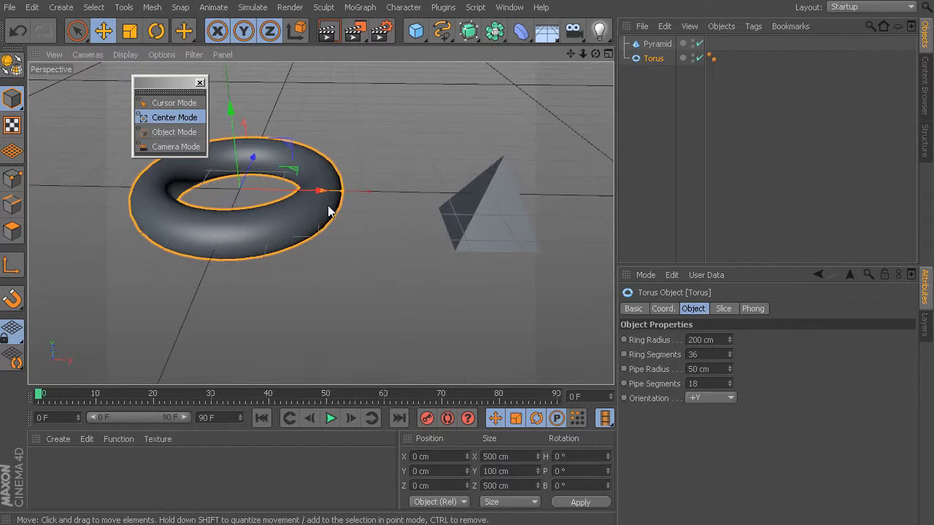
pyautogui.keyDown('alt'); pyautogui.moveTo(345, 257); pyautogui.dragTo(284, 259); pyautogui.keyUp('alt')
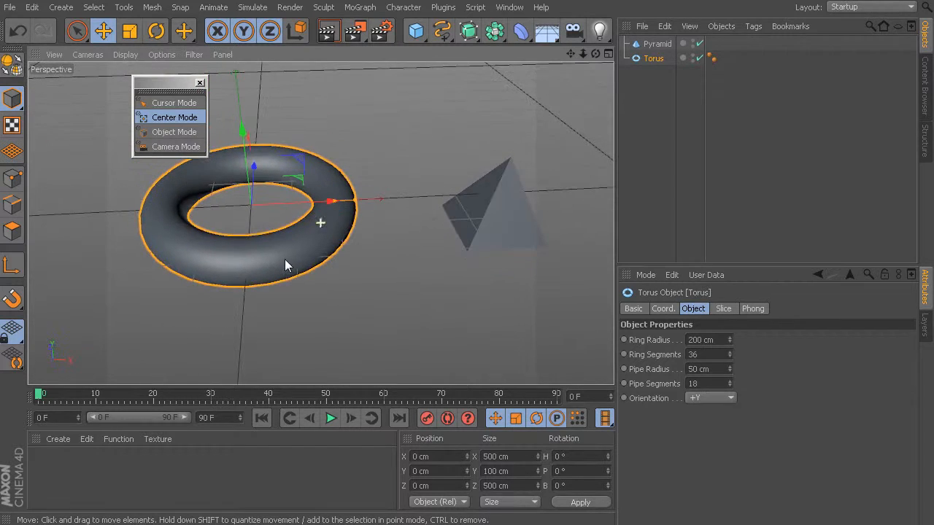
# - Switch the navigation to Object Mode and orbit the view around the selected torus
pyautogui.click(175, 132)
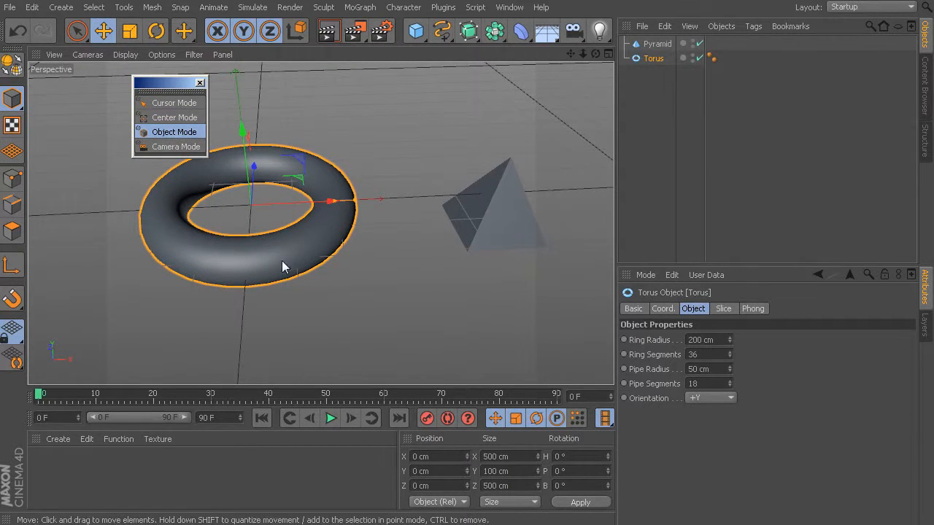
pyautogui.keyDown('alt'); pyautogui.moveTo(319, 305); pyautogui.dragTo(261, 219); pyautogui.keyUp('alt')
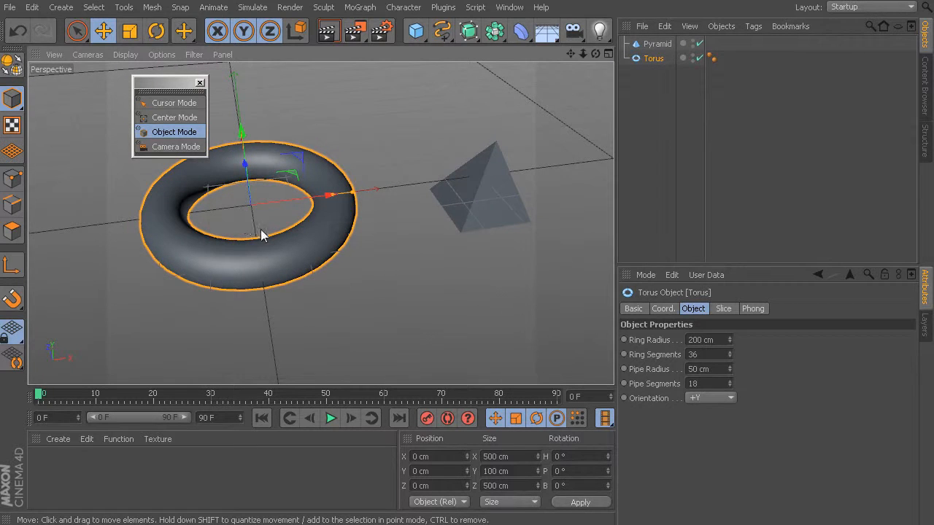
pyautogui.keyDown('alt'); pyautogui.moveTo(315, 262); pyautogui.dragTo(486, 308); pyautogui.keyUp('alt')
# - Select the pyramid and orbit the view around it in Object Mode
pyautogui.click(487, 211)
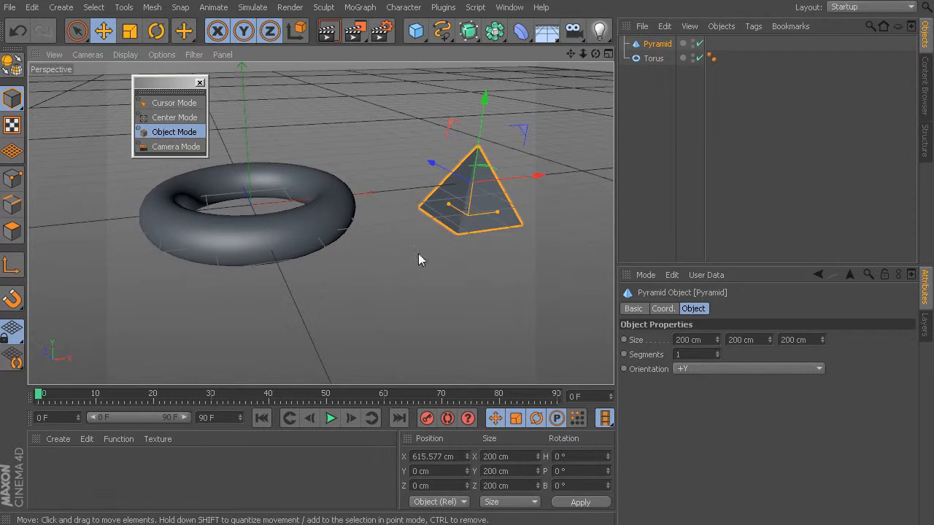
pyautogui.keyDown('alt'); pyautogui.moveTo(176, 309); pyautogui.dragTo(134, 341); pyautogui.keyUp('alt')
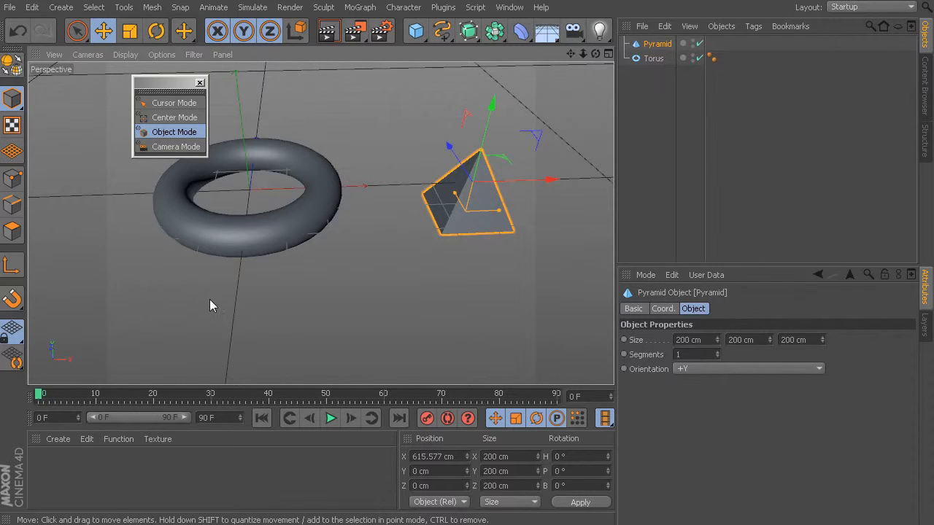
pyautogui.keyDown('alt'); pyautogui.moveTo(209, 304); pyautogui.dragTo(436, 183); pyautogui.keyUp('alt')
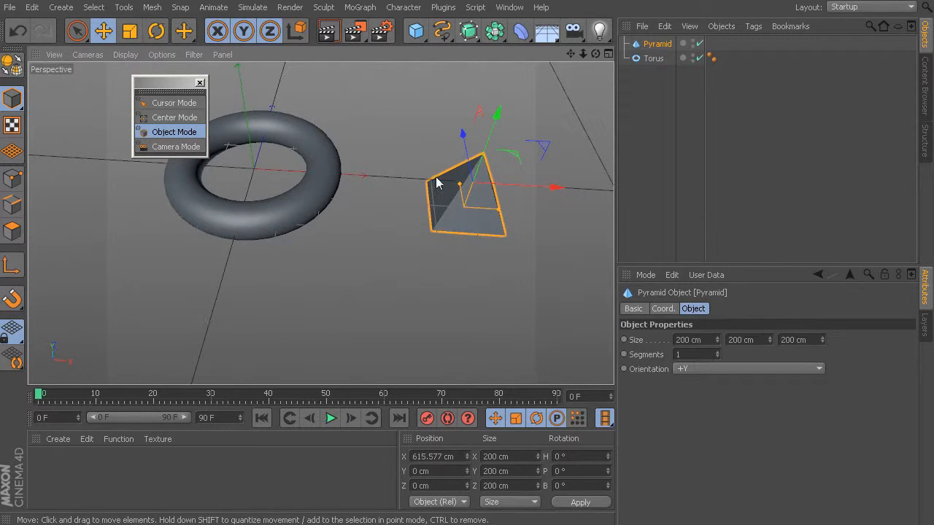
pyautogui.keyDown('alt'); pyautogui.moveTo(211, 307); pyautogui.dragTo(318, 239); pyautogui.keyUp('alt')
# - Select the torus, switch the navigation to Camera Mode and rotate the view about the camera's own position
pyautogui.click(223, 234)
pyautogui.click(184, 147)
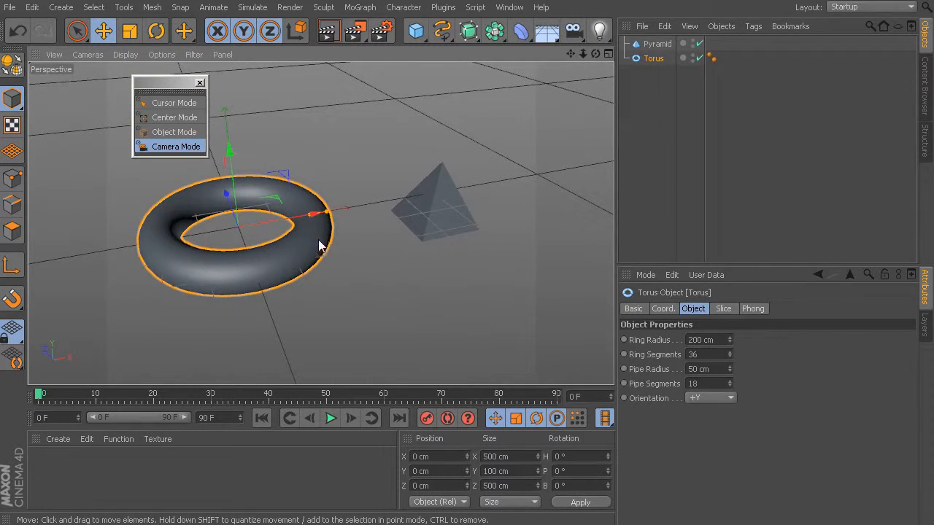
pyautogui.moveTo(399, 299); pyautogui.dragTo(399, 276)
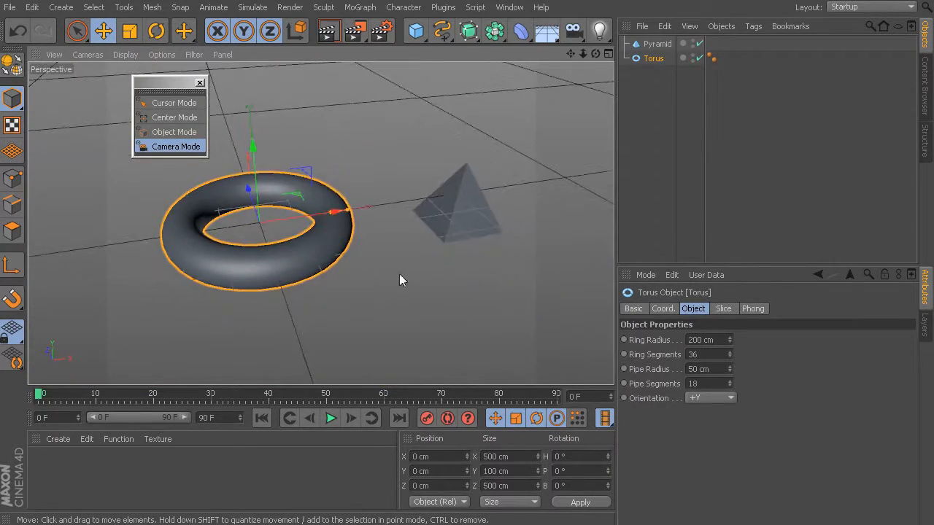
# - Compare Cursor Mode with Center Mode by orbiting the Perspective view in each
pyautogui.click(174, 102)
pyautogui.keyDown('alt'); pyautogui.moveTo(320, 222); pyautogui.dragTo(530, 275); pyautogui.keyUp('alt')
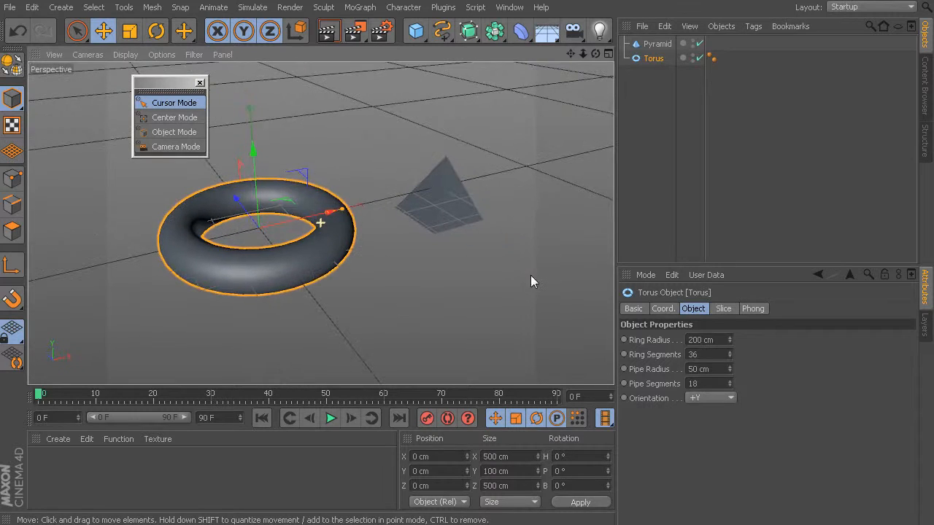
pyautogui.click(167, 118)
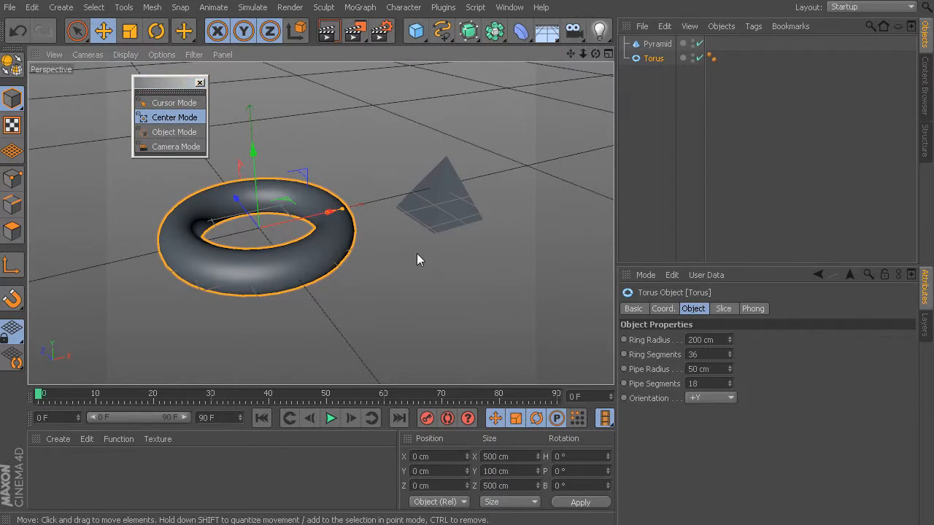
pyautogui.keyDown('alt'); pyautogui.moveTo(417, 258); pyautogui.dragTo(408, 285); pyautogui.keyUp('alt')
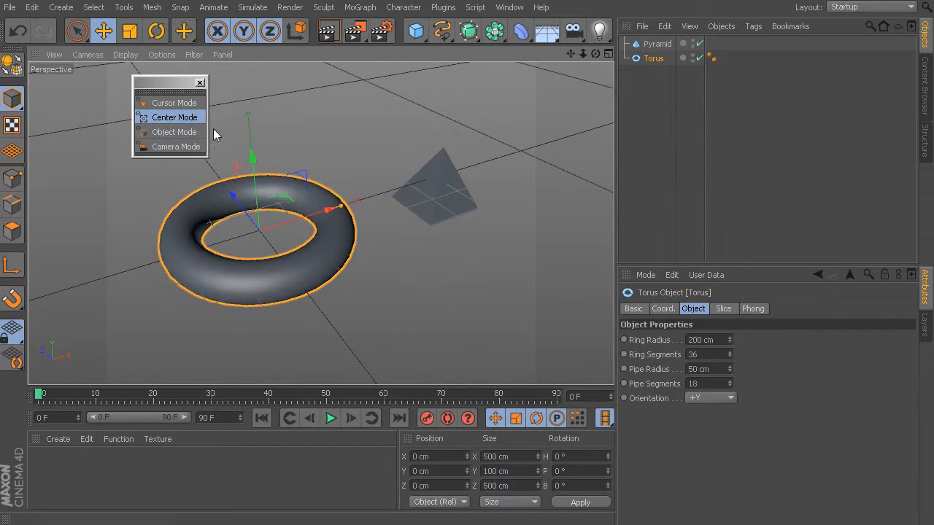
# - Set the navigation back to Cursor Mode and orbit around points on the torus, the pyramid and the floor
pyautogui.click(175, 102)
pyautogui.keyDown('alt'); pyautogui.moveTo(319, 223); pyautogui.dragTo(391, 239); pyautogui.keyUp('alt')
pyautogui.keyDown('alt'); pyautogui.moveTo(435, 205); pyautogui.dragTo(464, 189); pyautogui.keyUp('alt')
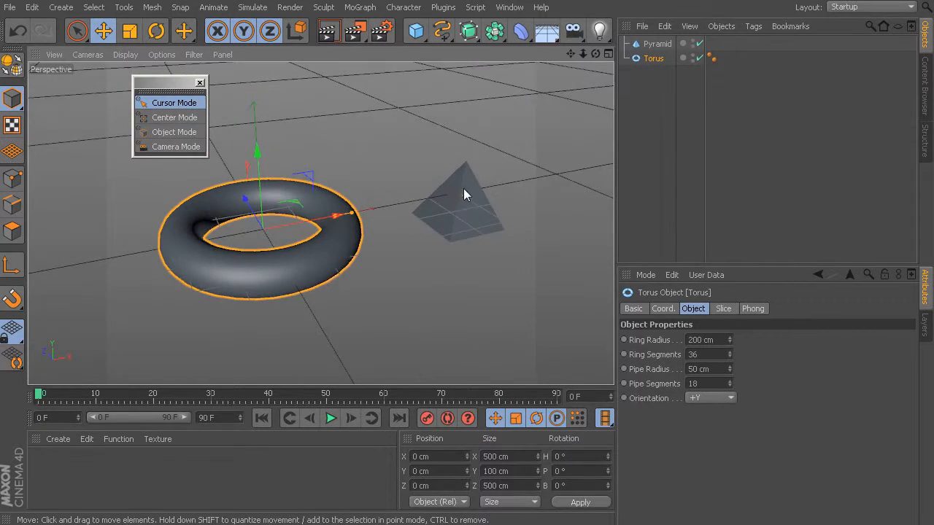
pyautogui.keyDown('alt'); pyautogui.moveTo(284, 269); pyautogui.dragTo(293, 295); pyautogui.keyUp('alt')
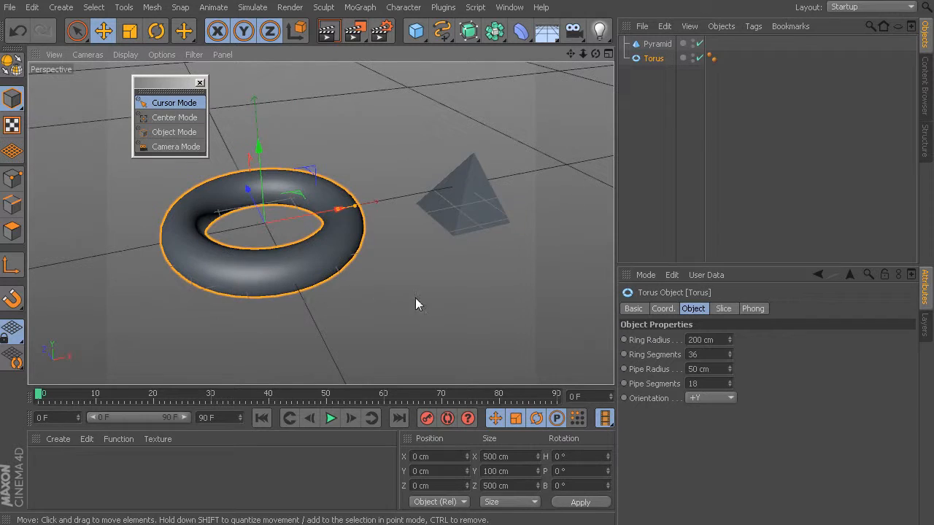
pyautogui.keyDown('alt'); pyautogui.moveTo(415, 305); pyautogui.dragTo(373, 296); pyautogui.keyUp('alt')
# - Select the pyramid and navigate the view around points on the pyramid, the torus and the floor in Cursor Mode
pyautogui.click(487, 269)
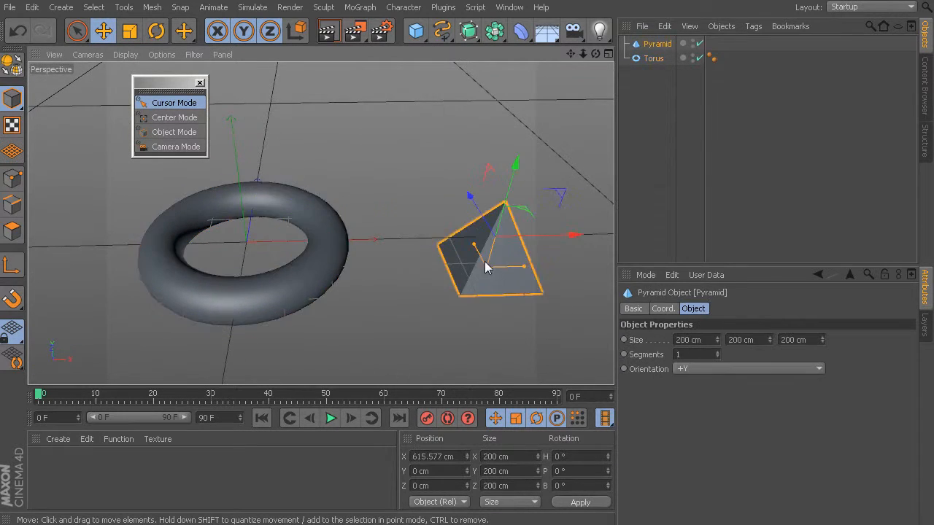
pyautogui.keyDown('alt'); pyautogui.moveTo(487, 269); pyautogui.dragTo(434, 314); pyautogui.keyUp('alt')
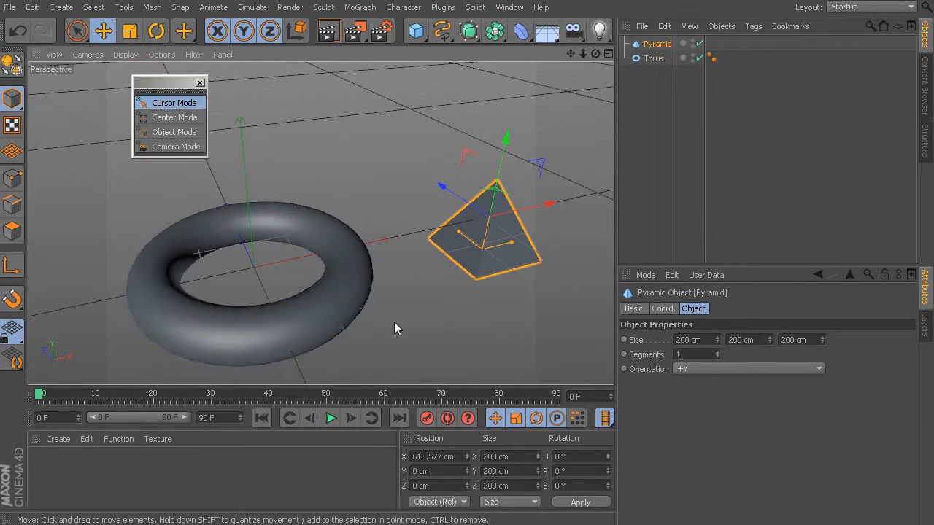
pyautogui.keyDown('alt'); pyautogui.moveTo(424, 331); pyautogui.dragTo(277, 204); pyautogui.keyUp('alt')
pyautogui.keyDown('alt'); pyautogui.moveTo(340, 205); pyautogui.dragTo(418, 305); pyautogui.keyUp('alt')
pyautogui.keyDown('alt'); pyautogui.moveTo(245, 275); pyautogui.dragTo(407, 309); pyautogui.keyUp('alt')
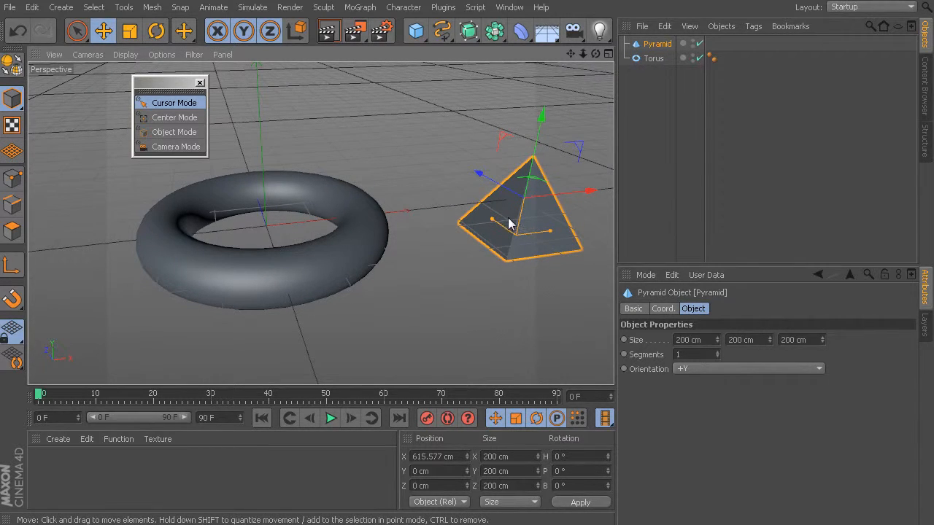
pyautogui.keyDown('alt'); pyautogui.moveTo(521, 211); pyautogui.dragTo(498, 253); pyautogui.keyUp('alt')
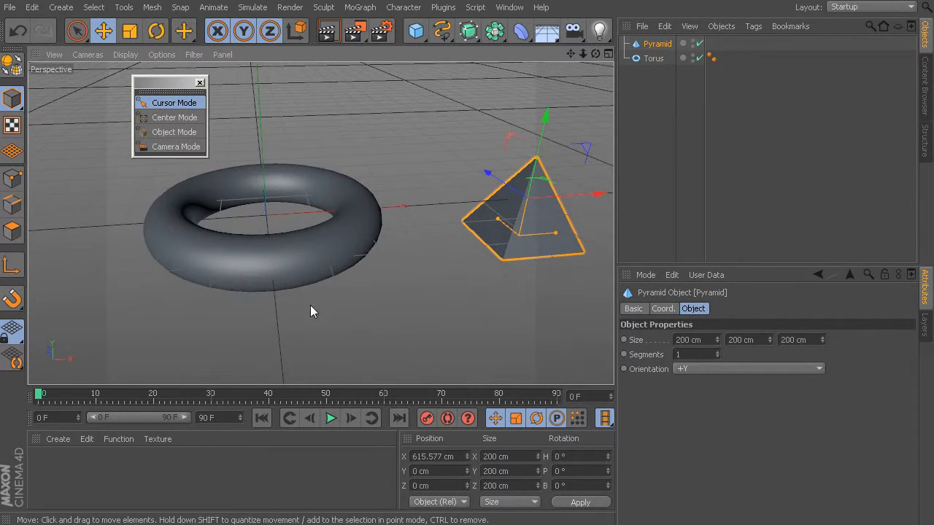
pyautogui.keyDown('alt'); pyautogui.moveTo(351, 283); pyautogui.dragTo(384, 270); pyautogui.keyUp('alt')
# - Reselect the torus and navigate the view until both the whole torus and the pyramid are in sight
pyautogui.click(383, 267)
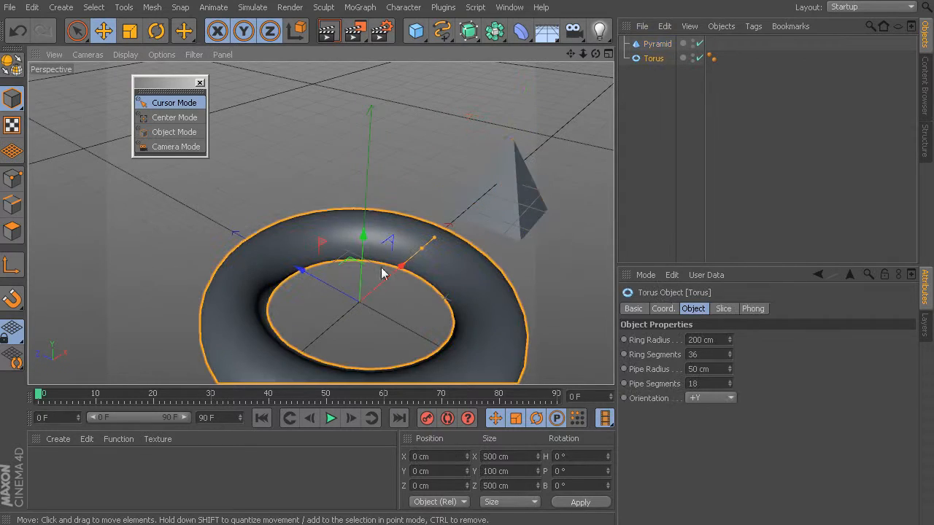
pyautogui.keyDown('alt'); pyautogui.moveTo(534, 261); pyautogui.dragTo(407, 275); pyautogui.keyUp('alt')
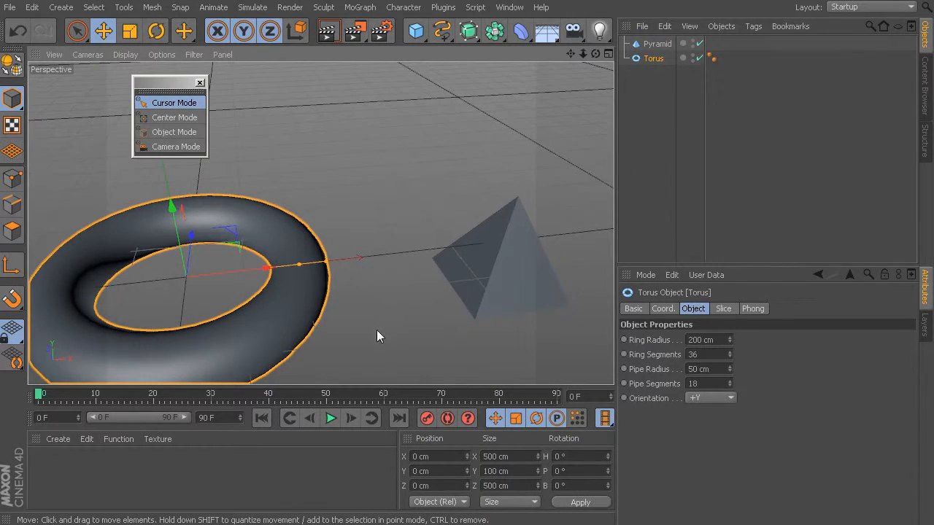
pyautogui.keyDown('alt'); pyautogui.moveTo(376, 336); pyautogui.dragTo(345, 267); pyautogui.keyUp('alt')
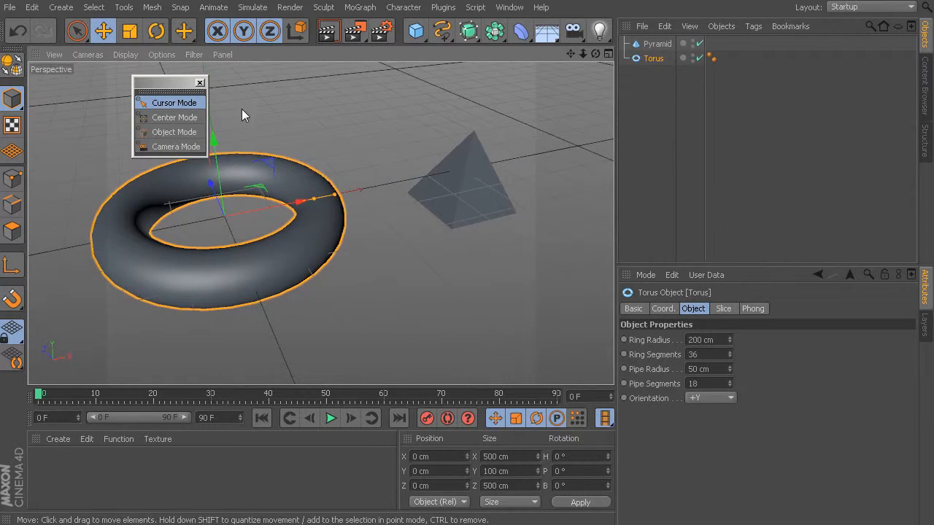
# - Reposition the floating navigation-mode palette within the Perspective view
pyautogui.moveTo(171, 82); pyautogui.dragTo(155, 79)
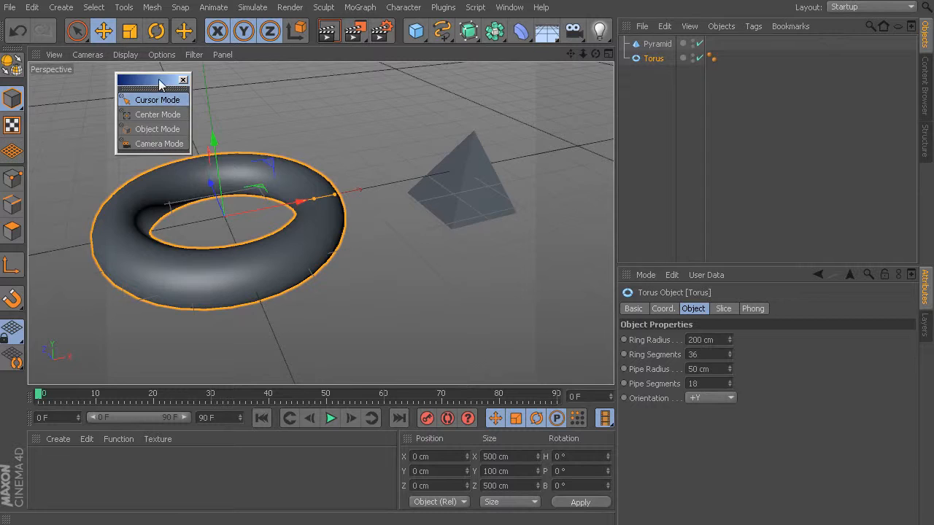
pyautogui.moveTo(158, 79); pyautogui.dragTo(122, 97)
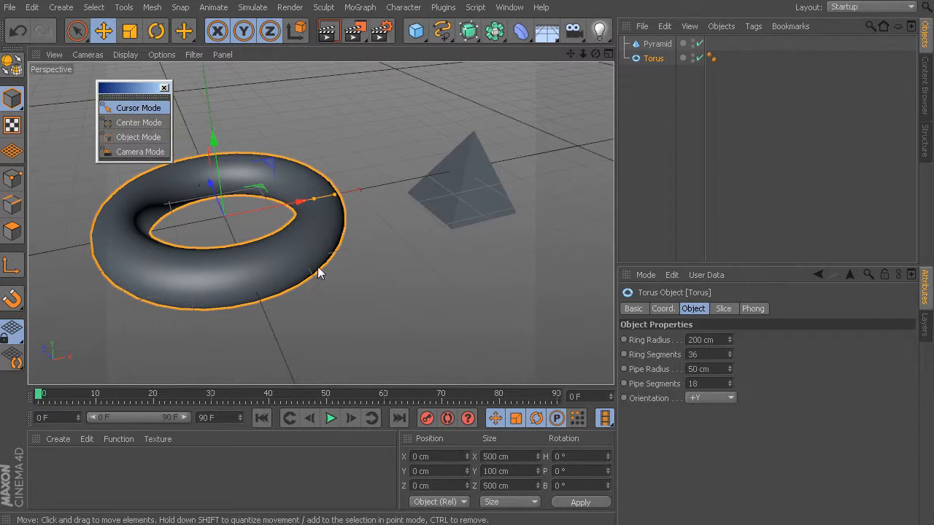